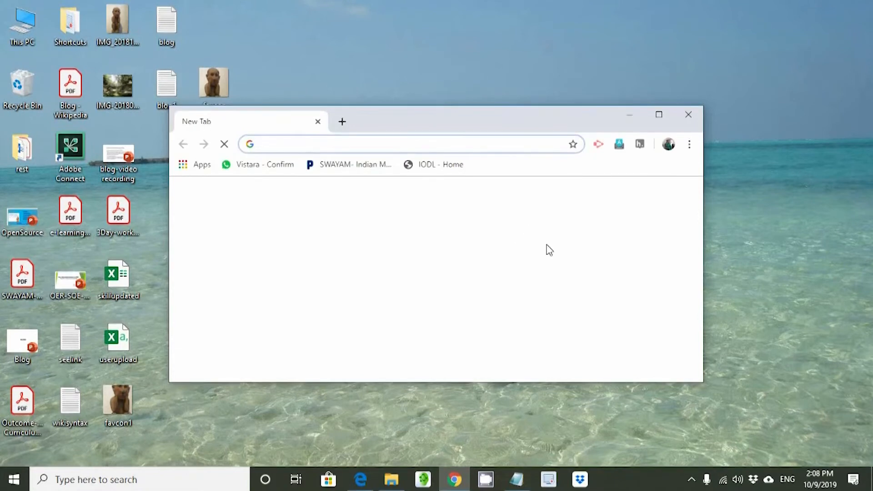
Maximize the browser window
{"action": "left_click", "coordinate": [658, 115]}
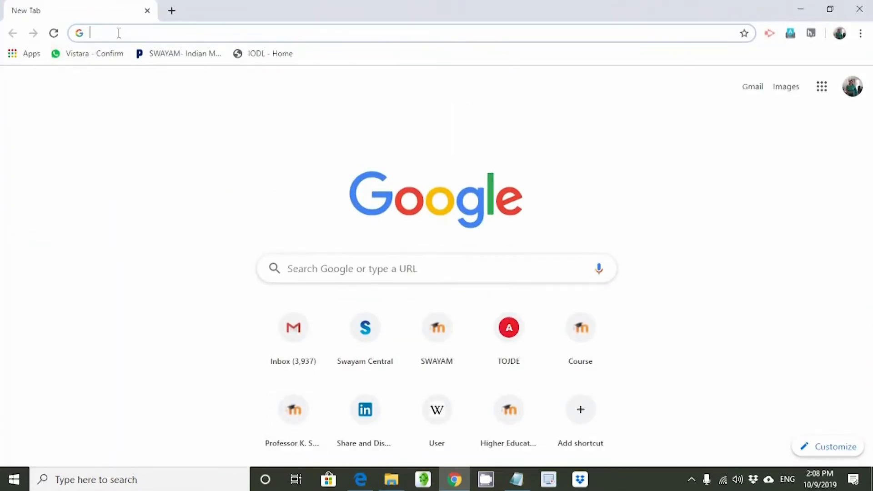
{"action": "type", "text": "Blended Learning"}
{"action": "key", "text": "BackSpace"}
{"action": "key", "text": "BackSpace"}
{"action": "key", "text": "BackSpace"}
{"action": "key", "text": "BackSpace"}
{"action": "key", "text": "BackSpace"}
{"action": "key", "text": "BackSpace"}
{"action": "key", "text": "BackSpace"}
{"action": "key", "text": "BackSpace"}
{"action": "key", "text": "BackSpace"}
{"action": "key", "text": "BackSpace"}
{"action": "key", "text": "BackSpace"}
{"action": "key", "text": "BackSpace"}
{"action": "key", "text": "BackSpace"}
{"action": "key", "text": "BackSpace"}
{"action": "key", "text": "BackSpace"}
{"action": "key", "text": "BackSpace"}
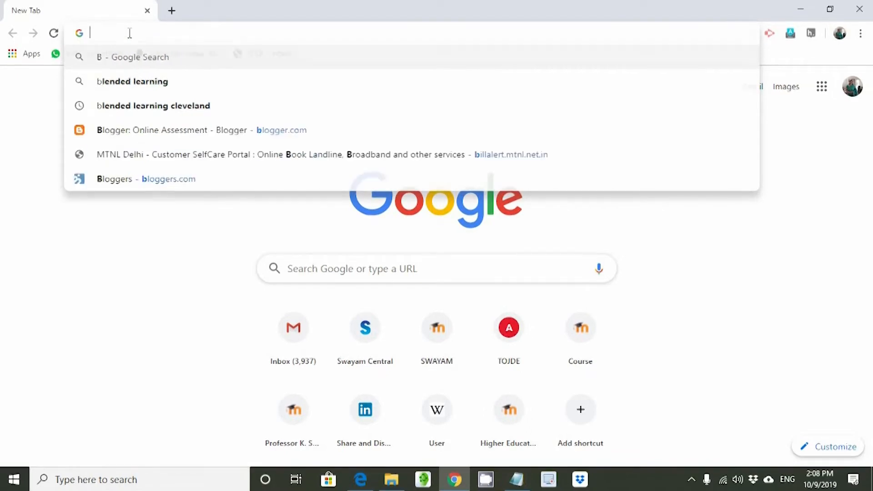
Go to blogger.com in the open browser tab
{"action": "type", "text": "blogger.com"}
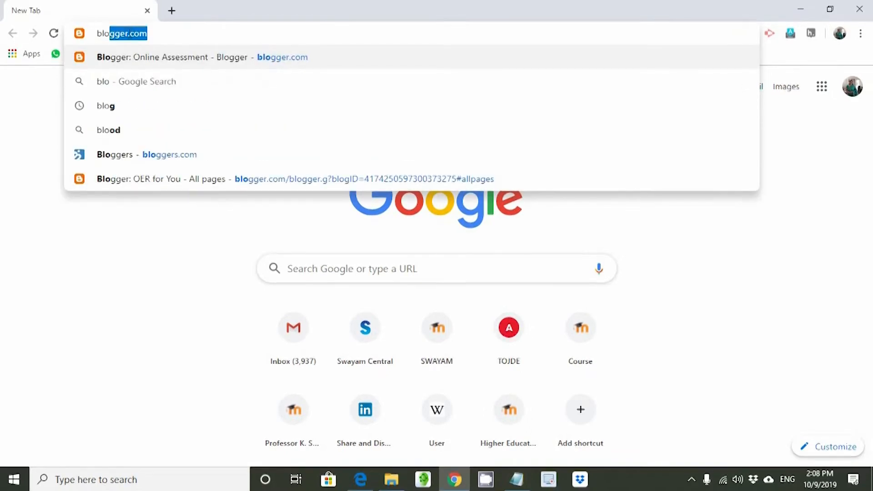
{"action": "key", "text": "Return"}
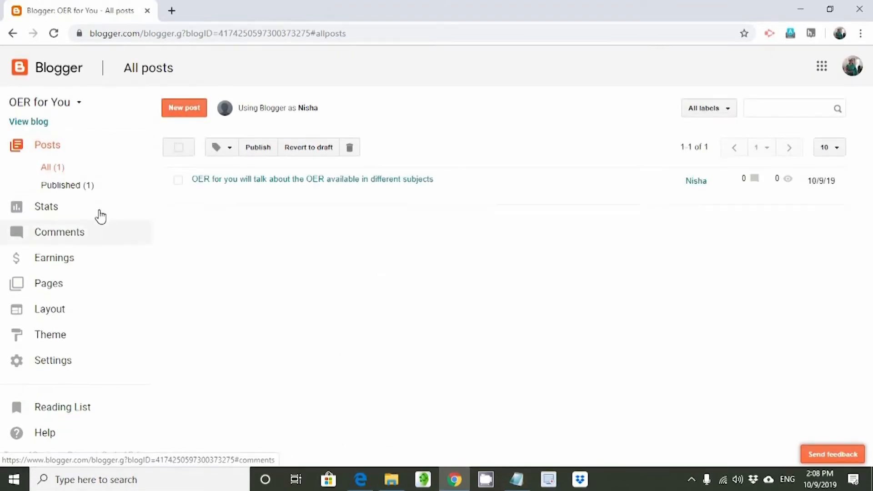
Start a new blog, titling it "OER for YOU" and entering oerforyou.blogspot.com as its address
{"action": "left_click", "coordinate": [79, 103]}
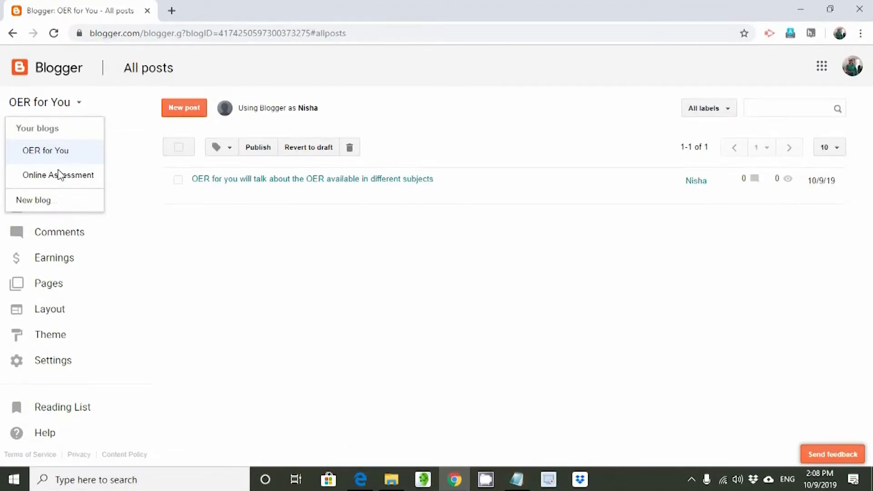
{"action": "left_click", "coordinate": [43, 200]}
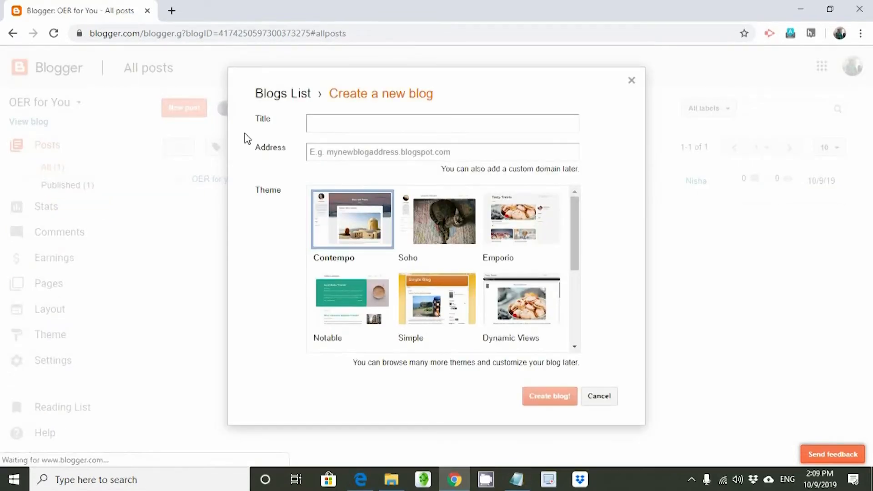
{"action": "left_click", "coordinate": [330, 121]}
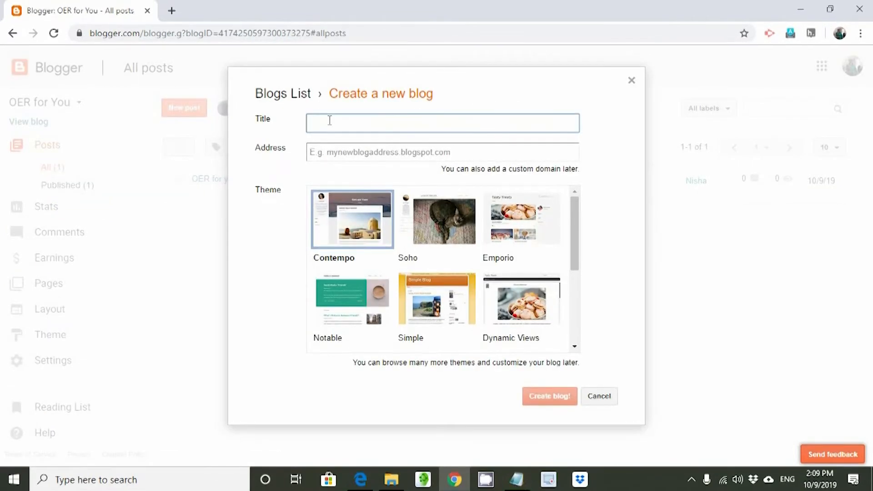
{"action": "type", "text": "OER for YOU"}
{"action": "left_click", "coordinate": [357, 150]}
{"action": "type", "text": "oerforyou"}
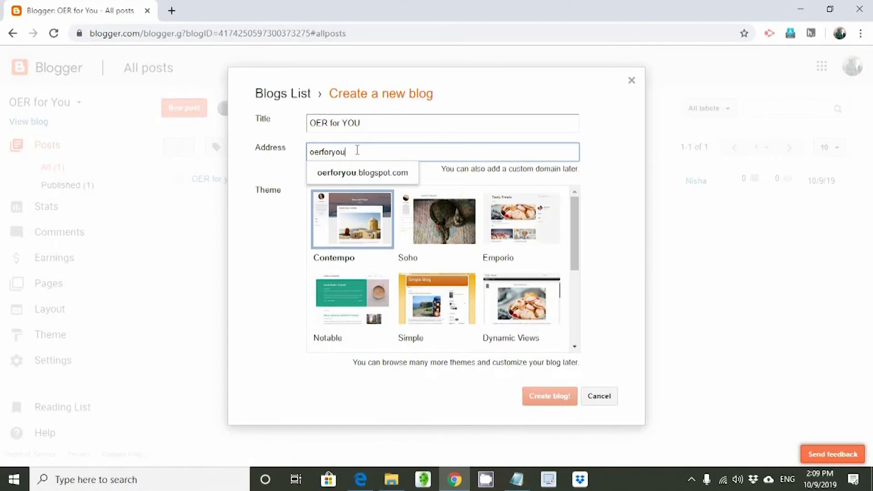
{"action": "left_click", "coordinate": [374, 175]}
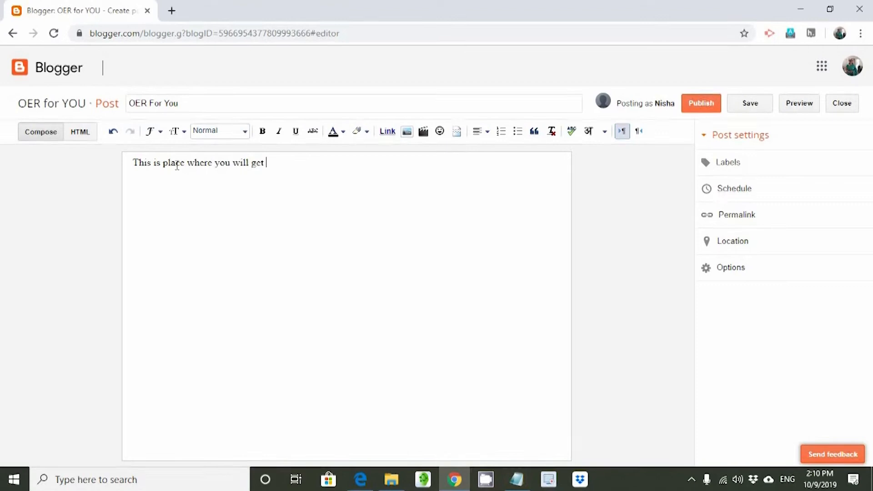
Complete the post's sentence with "all types of OER related to your field of study" and add a new line below it
{"action": "type", "text": "all types of OER related t ypur field of study"}
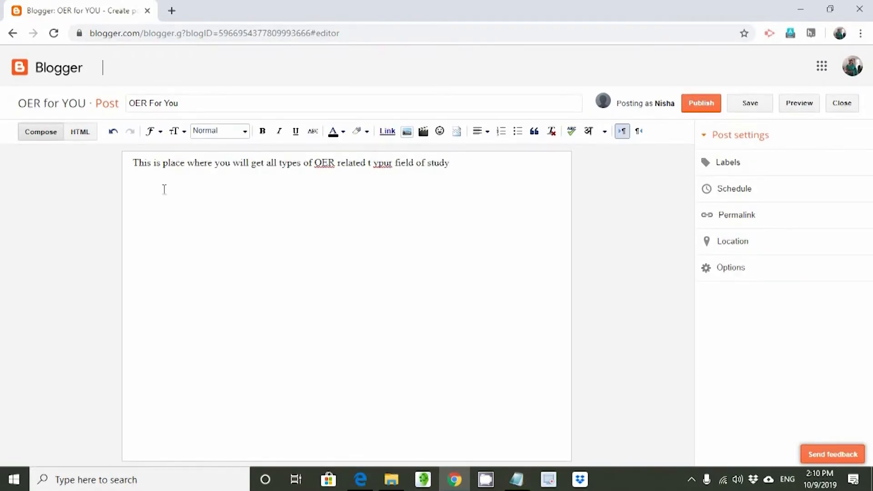
{"action": "left_click", "coordinate": [382, 163]}
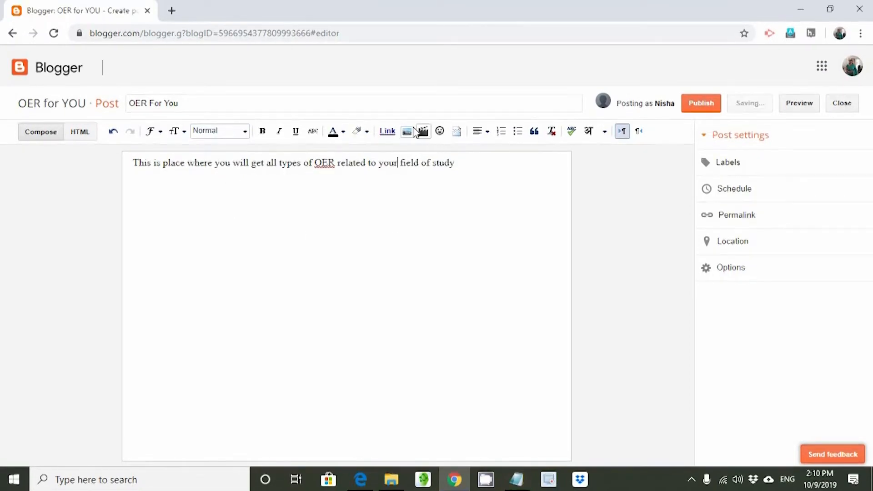
{"action": "left_click", "coordinate": [473, 160]}
{"action": "key", "text": "Return"}
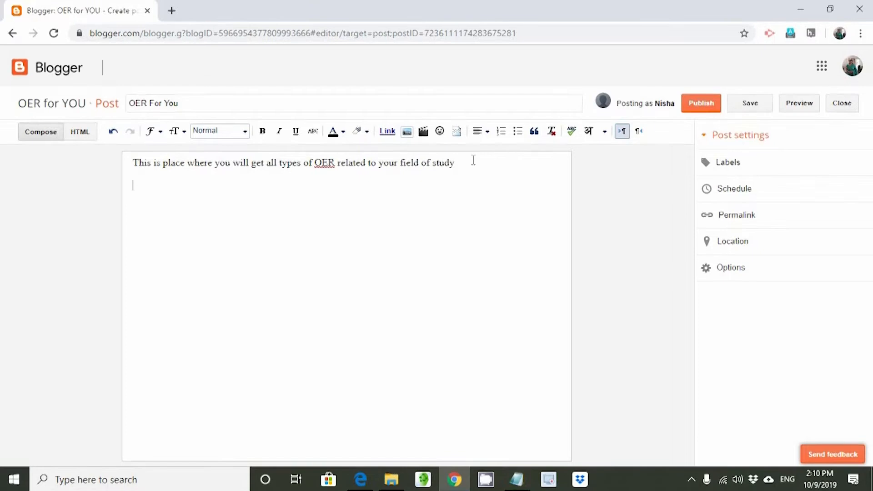
Upload the image IMG-20180405-WA0020 from the Desktop and insert it below the post's sentence
{"action": "left_click", "coordinate": [410, 133]}
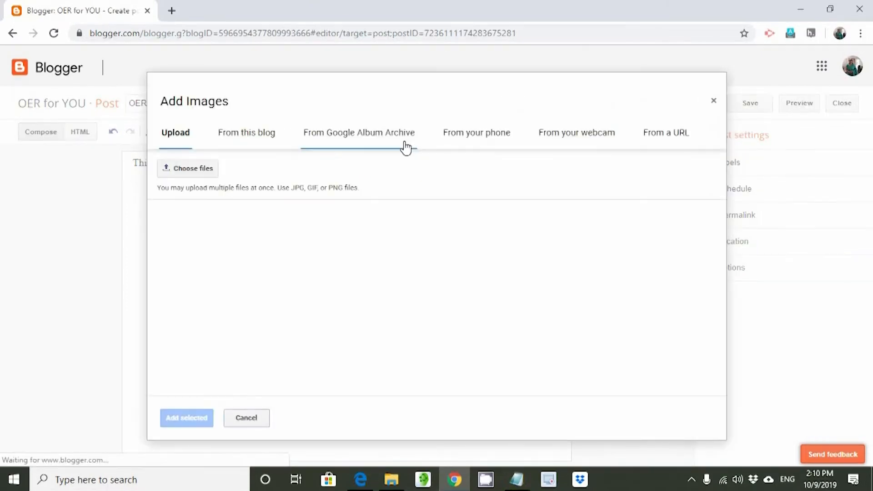
{"action": "left_click", "coordinate": [205, 167]}
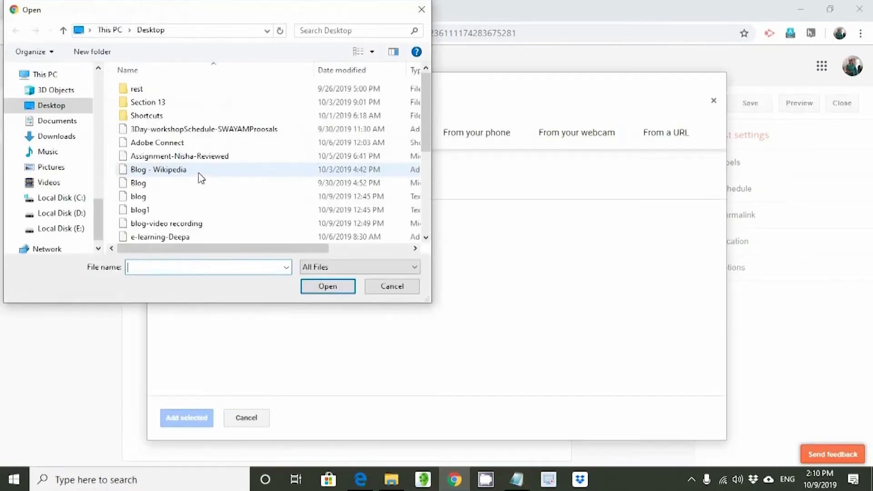
{"action": "scroll", "coordinate": [291, 109], "scroll_direction": "down", "scroll_amount": 4}
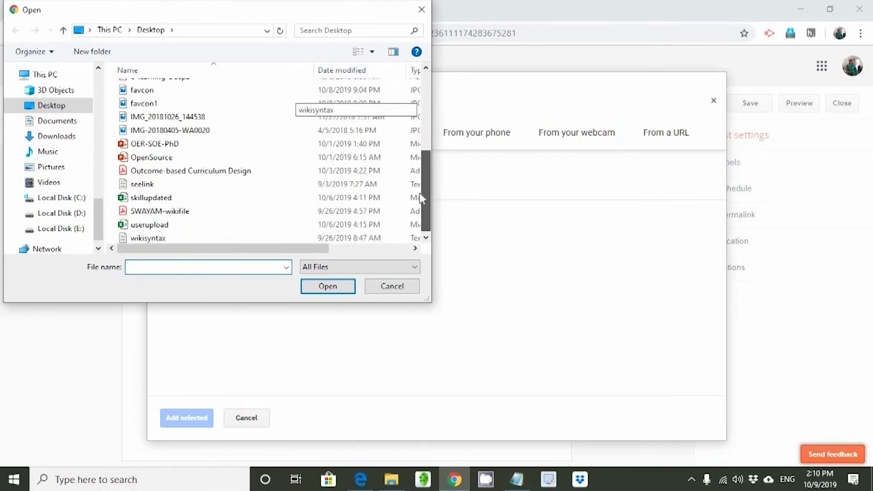
{"action": "left_click", "coordinate": [204, 129]}
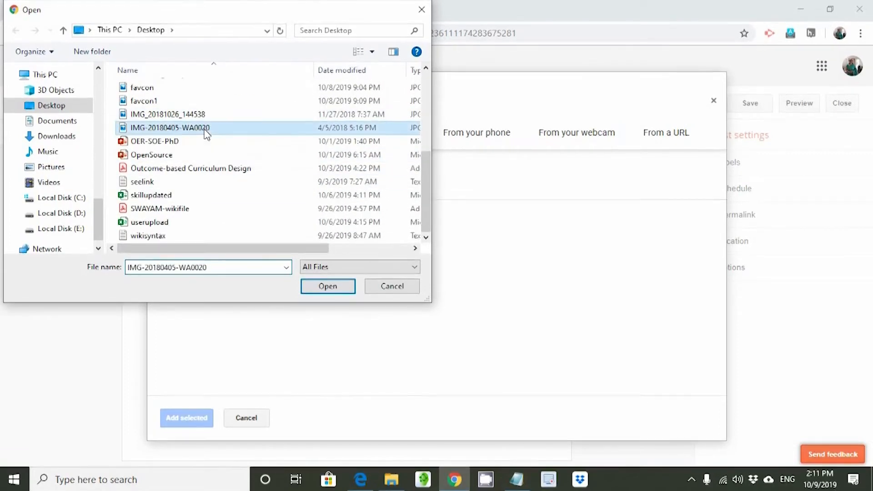
{"action": "left_click", "coordinate": [329, 289]}
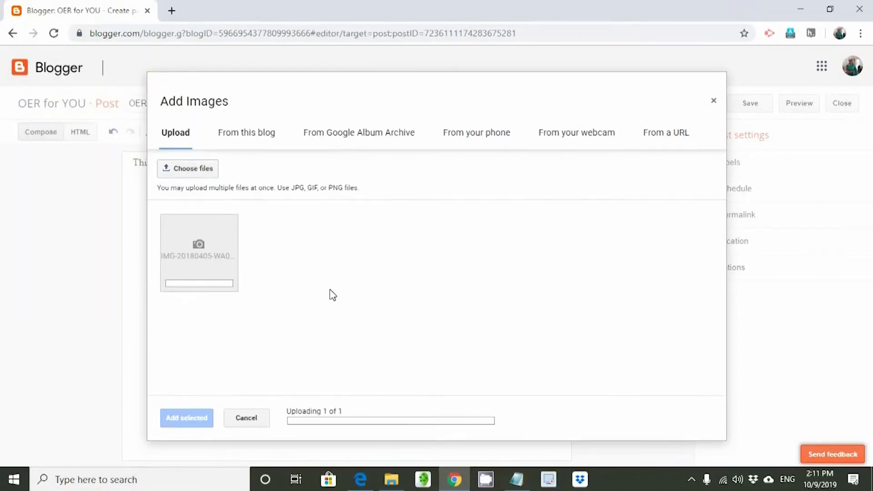
{"action": "left_click", "coordinate": [187, 417]}
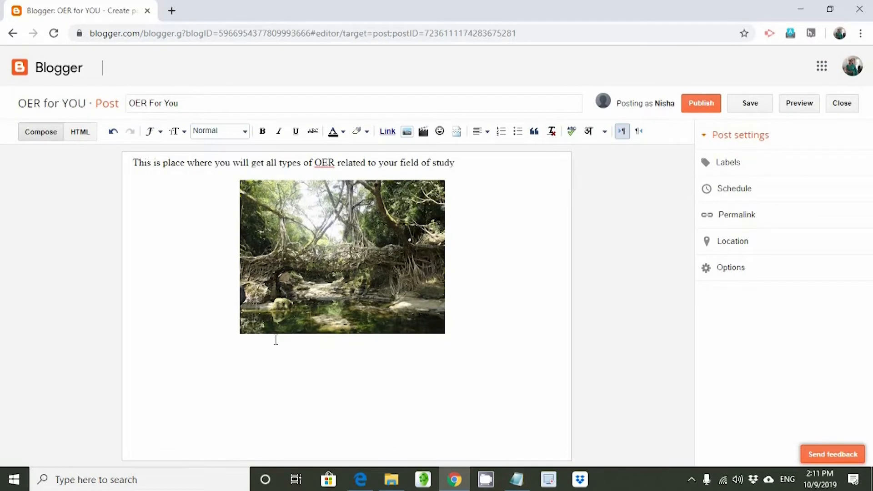
Add the caption "Hanging Bridge in Meghalaya" to the image in the post
{"action": "left_click", "coordinate": [278, 327]}
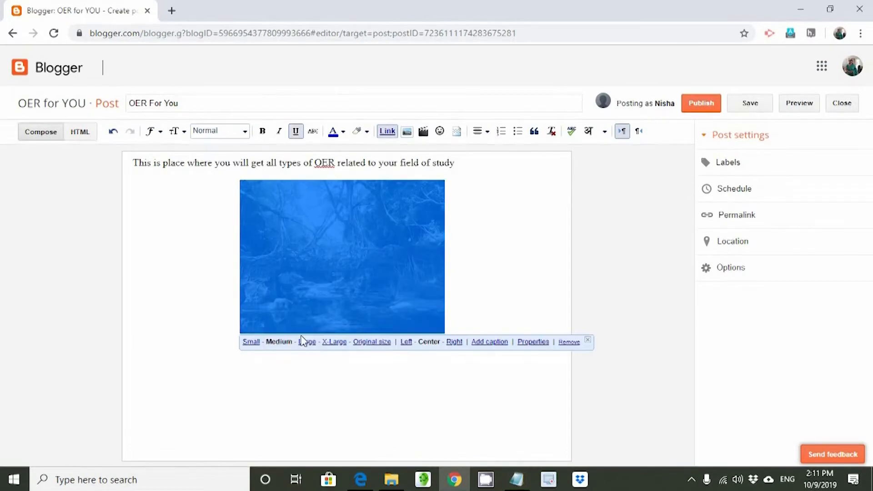
{"action": "left_click", "coordinate": [489, 343]}
{"action": "type", "text": "Hanging "}
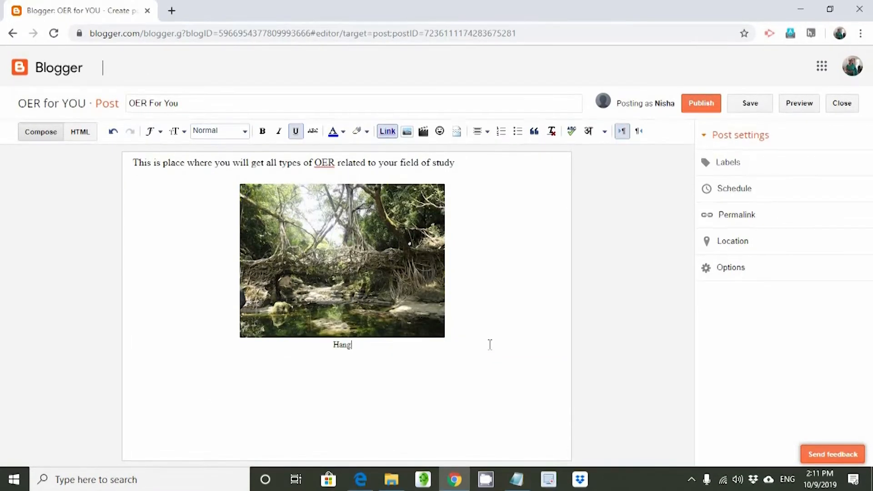
{"action": "type", "text": "Bridge in Meghalaya"}
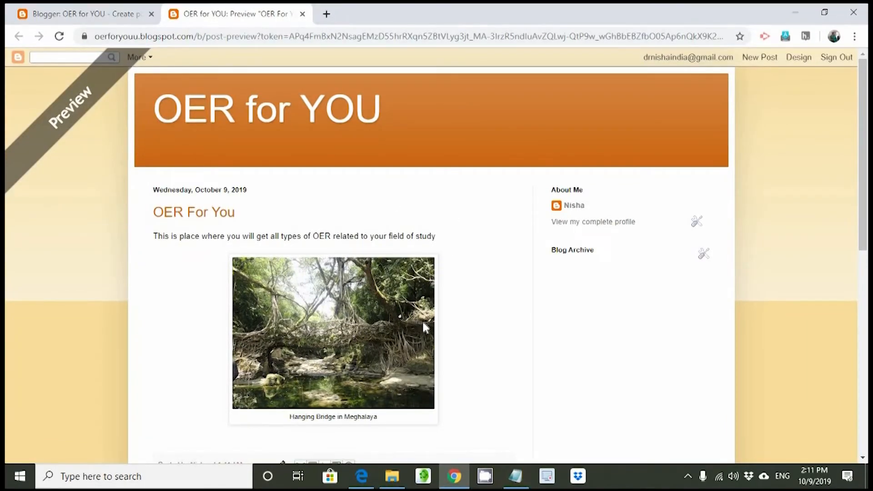
Check the preview of the "OER For You" post and publish the post from the editor
{"action": "scroll", "coordinate": [374, 241], "scroll_direction": "down", "scroll_amount": 8}
{"action": "scroll", "coordinate": [376, 242], "scroll_direction": "up", "scroll_amount": 7}
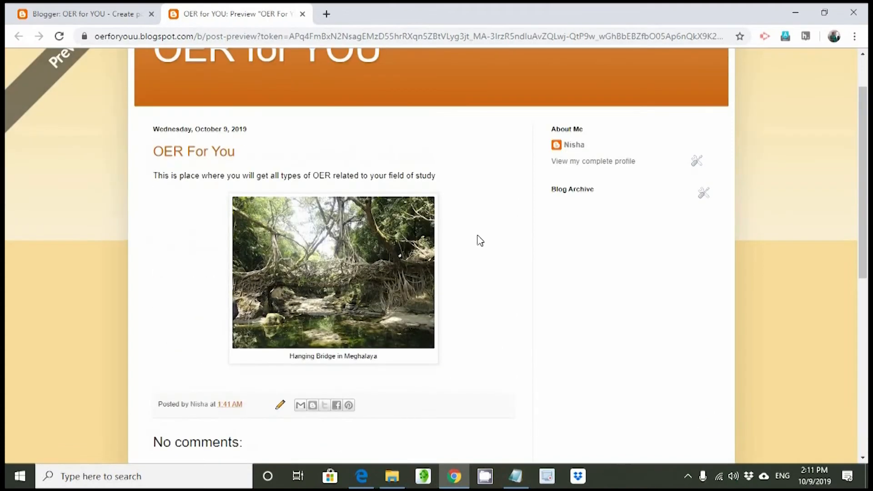
{"action": "scroll", "coordinate": [429, 185], "scroll_direction": "up", "scroll_amount": 2}
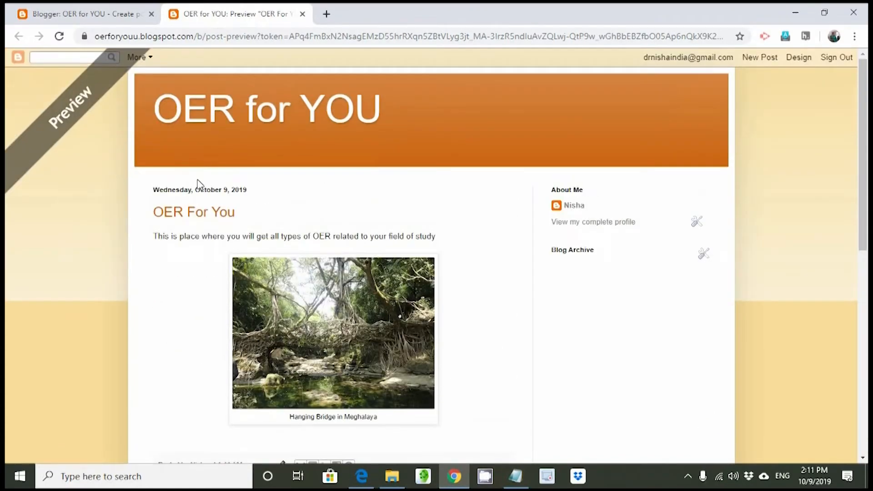
{"action": "left_click", "coordinate": [84, 14]}
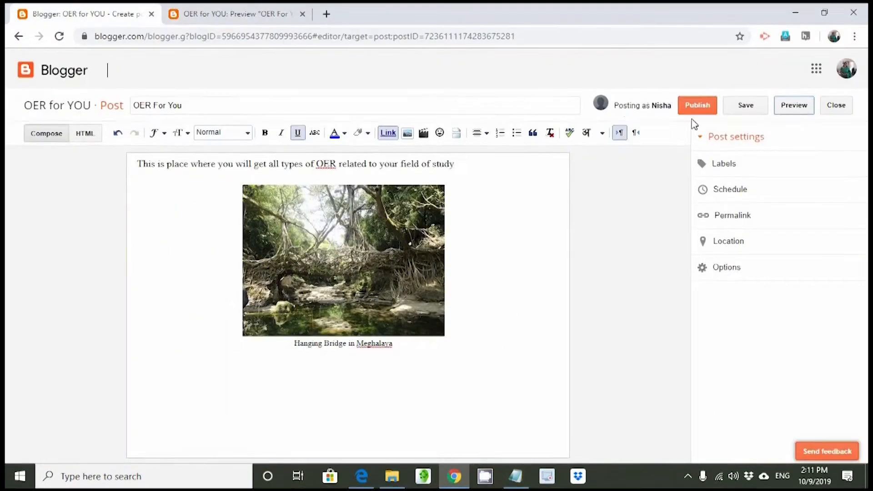
{"action": "left_click", "coordinate": [698, 108]}
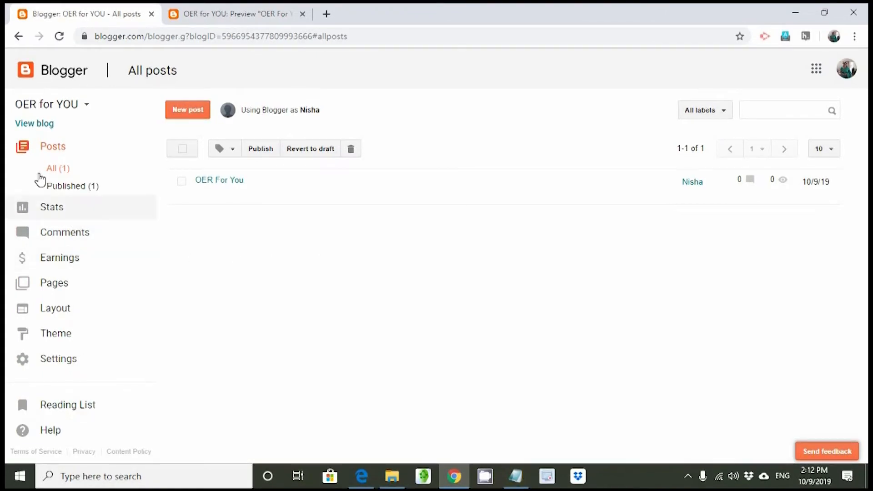
View the blog's overview stats, published comments and earnings
{"action": "left_click", "coordinate": [54, 217]}
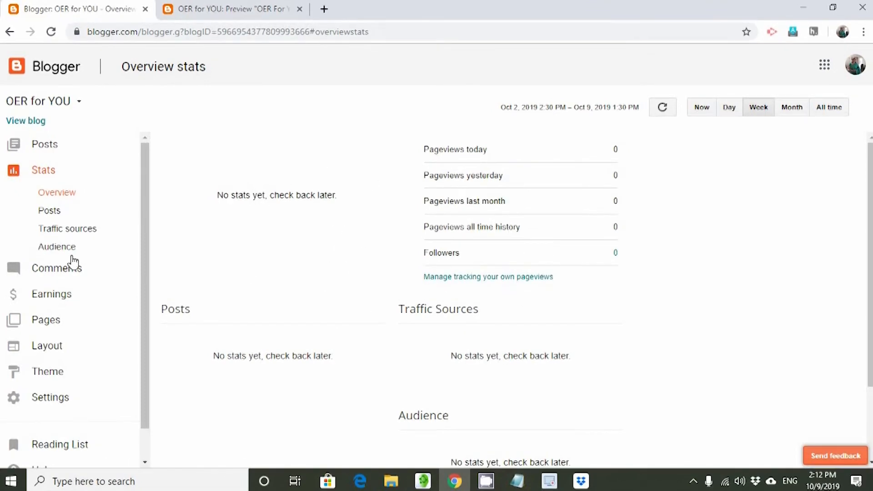
{"action": "left_click", "coordinate": [63, 273]}
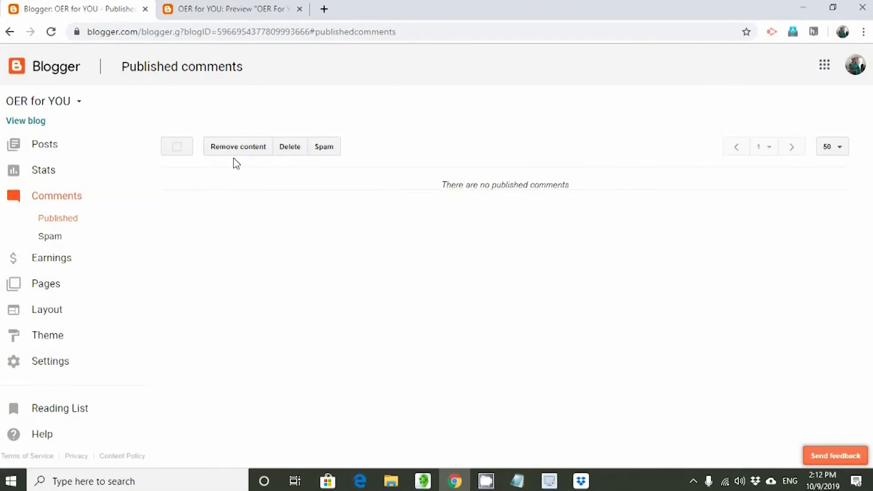
{"action": "left_click", "coordinate": [51, 258]}
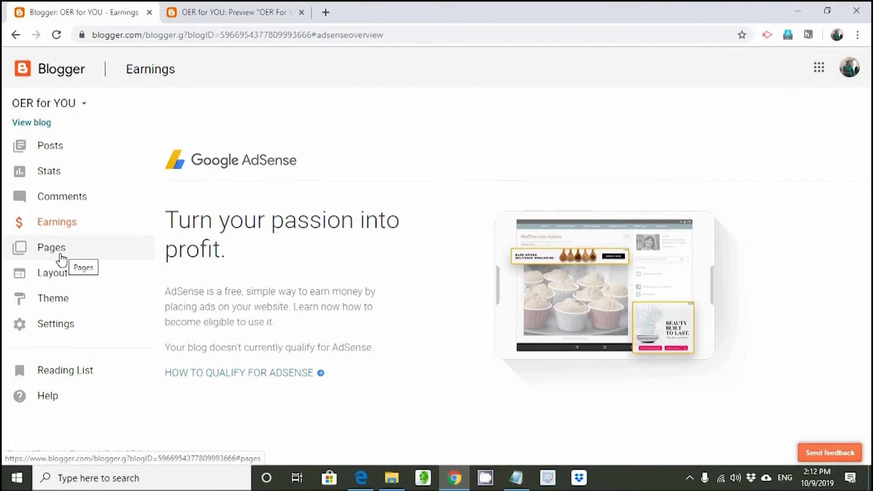
Create a new page in the blog and title it "OER"
{"action": "left_click", "coordinate": [55, 249]}
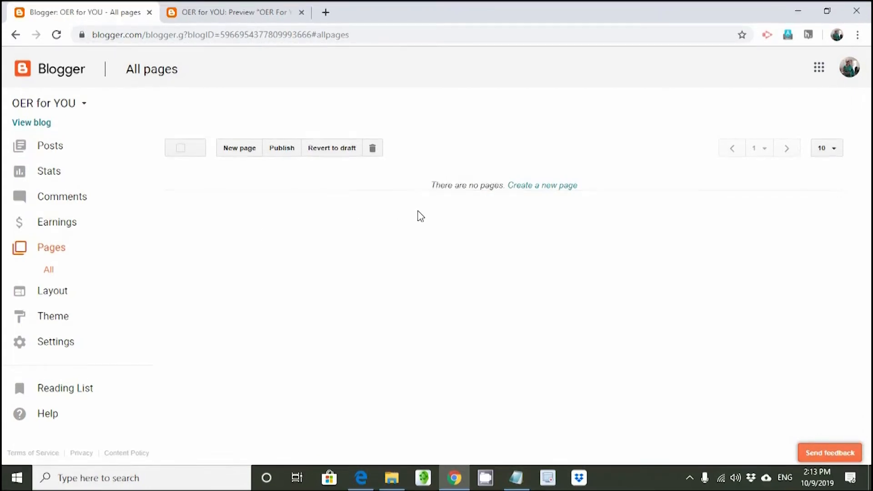
{"action": "left_click", "coordinate": [529, 190]}
{"action": "type", "text": "OER"}
Copy the paragraph beginning "The term OER is largely synonymous" from Notepad into the body of the OER page
{"action": "left_click", "coordinate": [204, 299]}
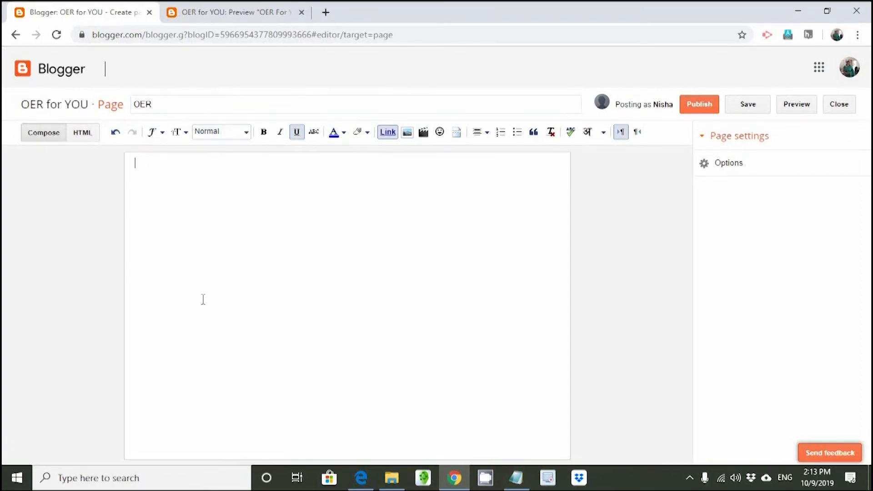
{"action": "left_click", "coordinate": [516, 477]}
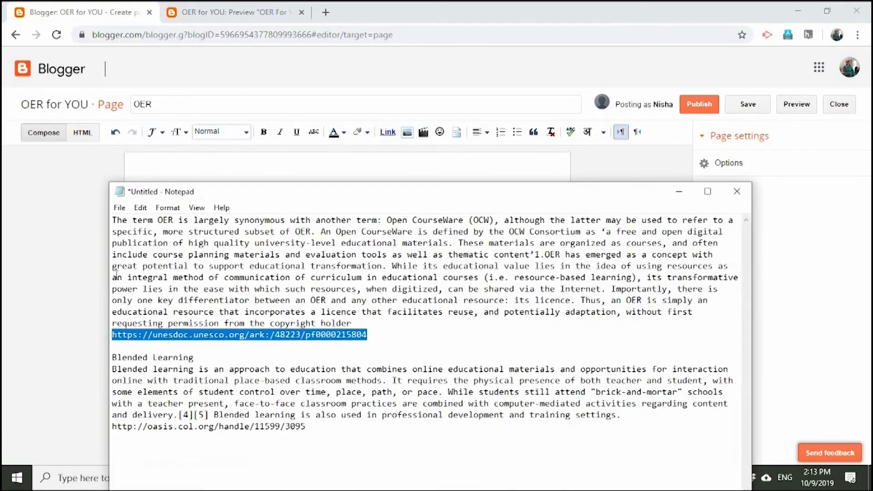
{"action": "left_click_drag", "start_coordinate": [112, 220], "coordinate": [357, 321]}
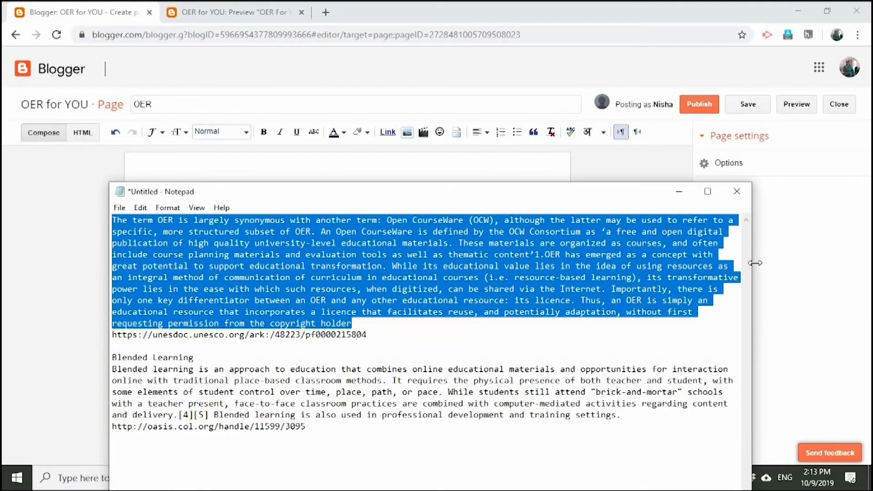
{"action": "left_click", "coordinate": [678, 191]}
{"action": "left_click", "coordinate": [335, 198]}
{"action": "type", "text": "The term OER is largely synonymous with another term: Open CourseWare (OCW), although the latter may be used to refer to a specific, more structured subset of OER. An Open CourseWare is defined by the OCW Consortium as 'a free and open digital publication of high quality university-level educational materials. These materials are organized as courses, and often include course planning materials and evaluation tools as well as thematic content' 1.OER has emerged as a concept with great potential to support educational transformation. While its educational value lies in the idea of using resources as an integral method of communication of curriculum in educational courses (i.e. resource-based learning), its transformative power lies in the ease with which such resources, when digitized, can be shared via the Internet. Importantly, there is only one key differentiator between an OER and any other educational resource: its licence. Thus, an OER is simply an educational resource that incorporates a licence that facilitates reuse, and potentially adaptation, without first requesting permission from the copyright holder"}
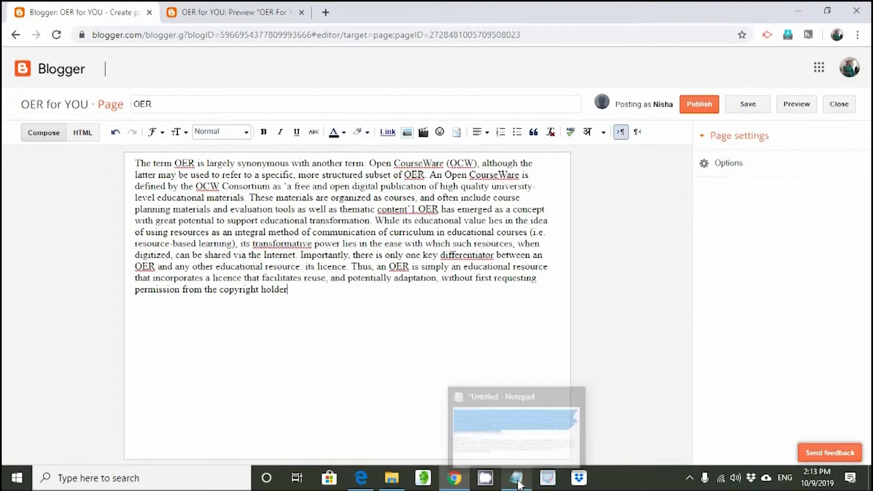
Insert a "Basic Reading on OER" link below the paragraph, using the unesdoc.unesco.org address from Notepad, and publish the OER page
{"action": "left_click", "coordinate": [517, 479]}
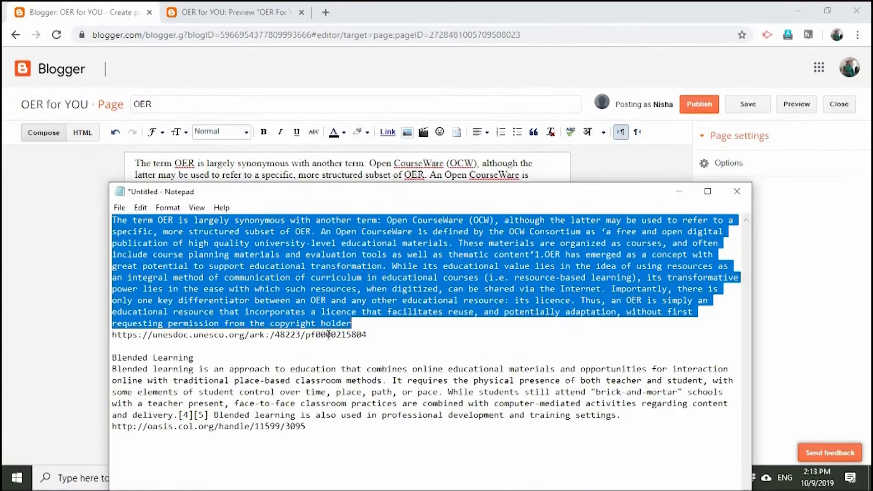
{"action": "key", "text": "alt+Tab"}
{"action": "left_click", "coordinate": [381, 133]}
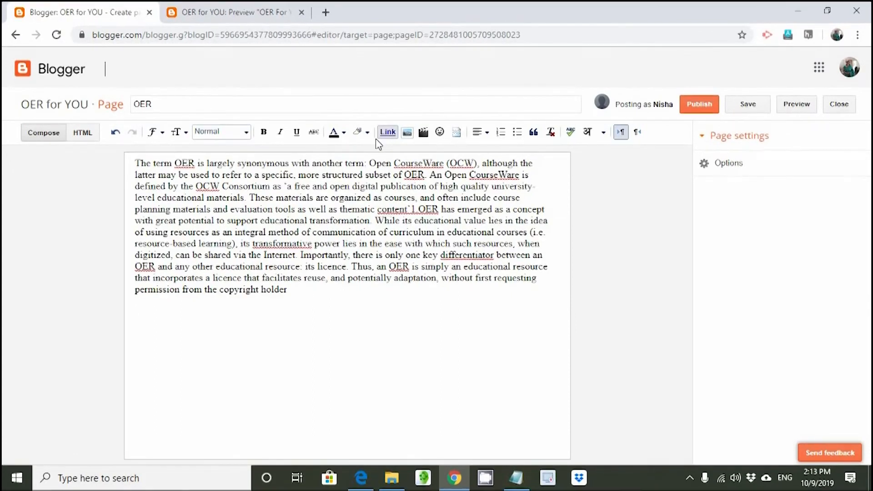
{"action": "type", "text": "Basic "}
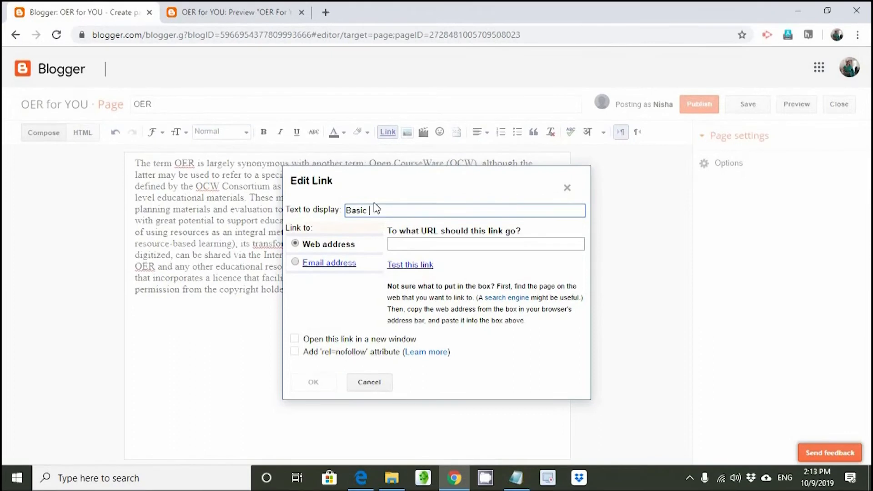
{"action": "type", "text": "Reading on OER"}
{"action": "left_click", "coordinate": [401, 245]}
{"action": "key", "text": "ctrl+v"}
{"action": "left_click", "coordinate": [314, 382]}
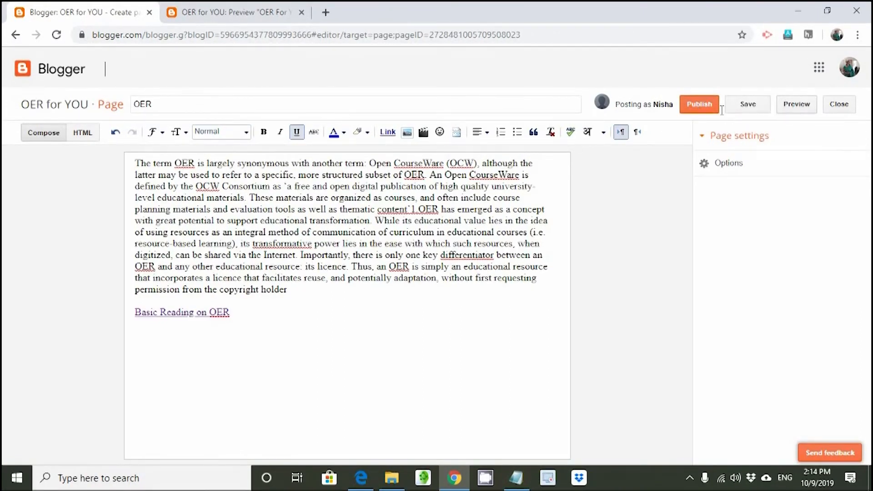
{"action": "left_click", "coordinate": [693, 109]}
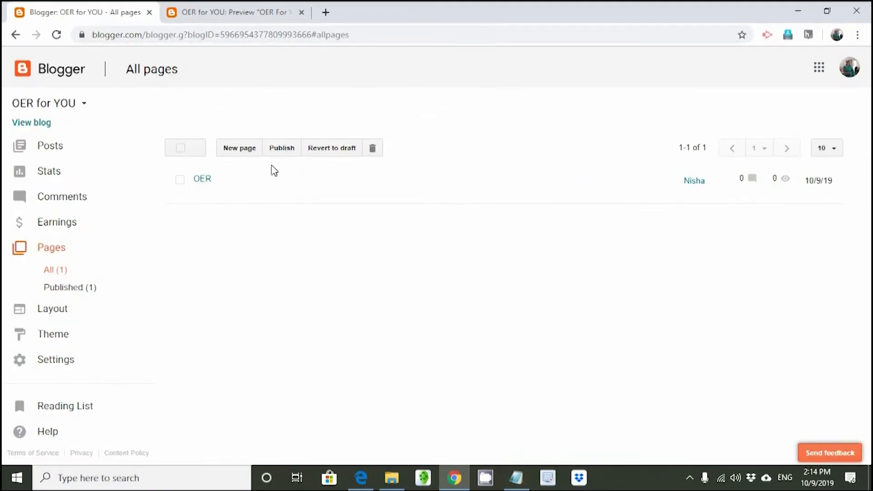
Create another new page in the blog and title it "Blended Learning"
{"action": "left_click", "coordinate": [251, 151]}
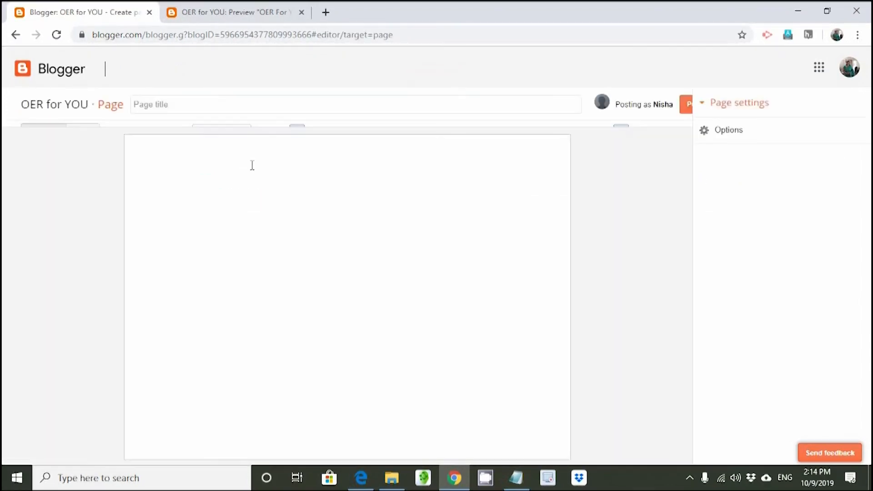
{"action": "left_click", "coordinate": [180, 105]}
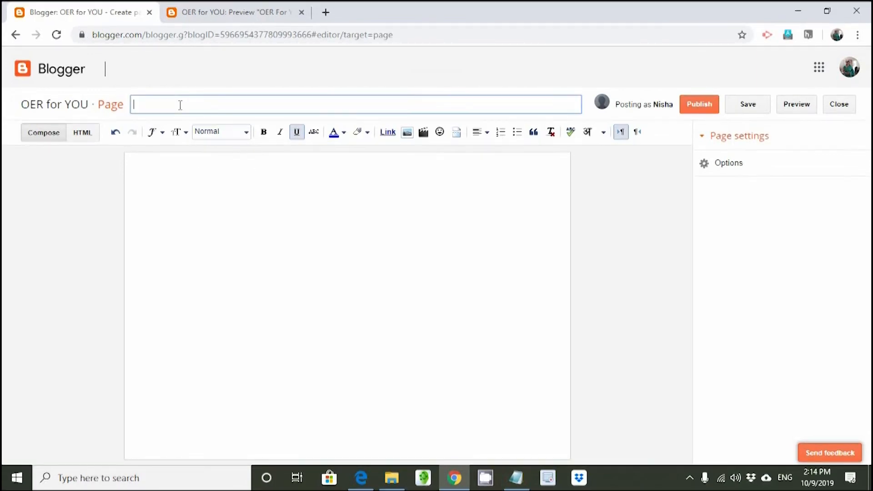
{"action": "type", "text": "Blended Learning"}
{"action": "left_click", "coordinate": [186, 157]}
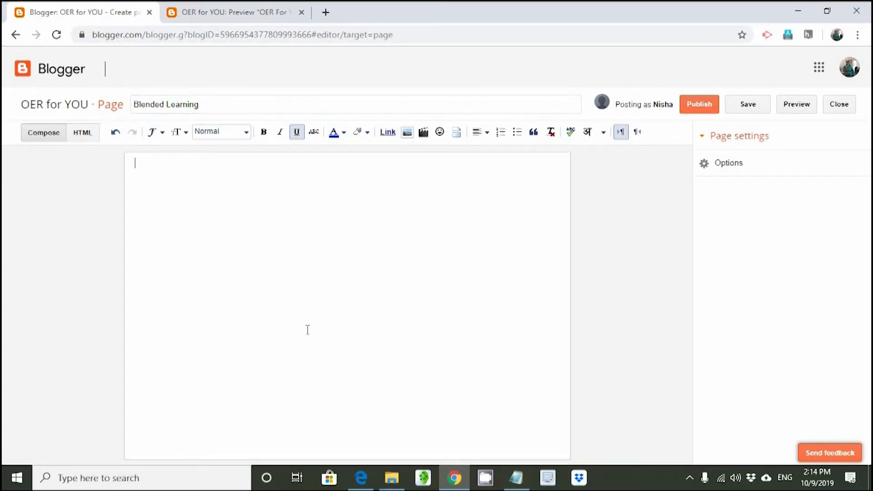
Copy the "Blended Learning" heading and its paragraph from Notepad into the body of the Blended Learning page
{"action": "left_click", "coordinate": [516, 478]}
{"action": "left_click_drag", "start_coordinate": [114, 356], "coordinate": [536, 426]}
{"action": "key", "text": "ctrl+c"}
{"action": "key", "text": "alt+Tab"}
{"action": "key", "text": "ctrl+v"}
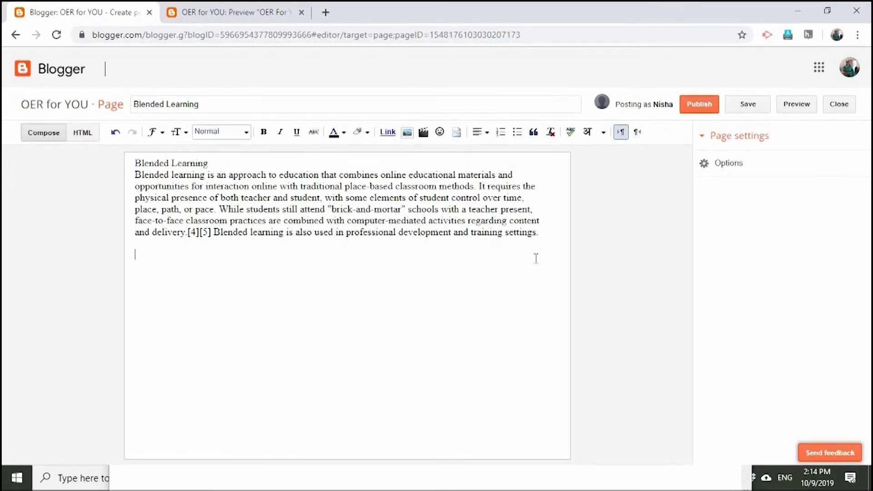
{"action": "left_click", "coordinate": [388, 132]}
{"action": "left_click", "coordinate": [375, 210]}
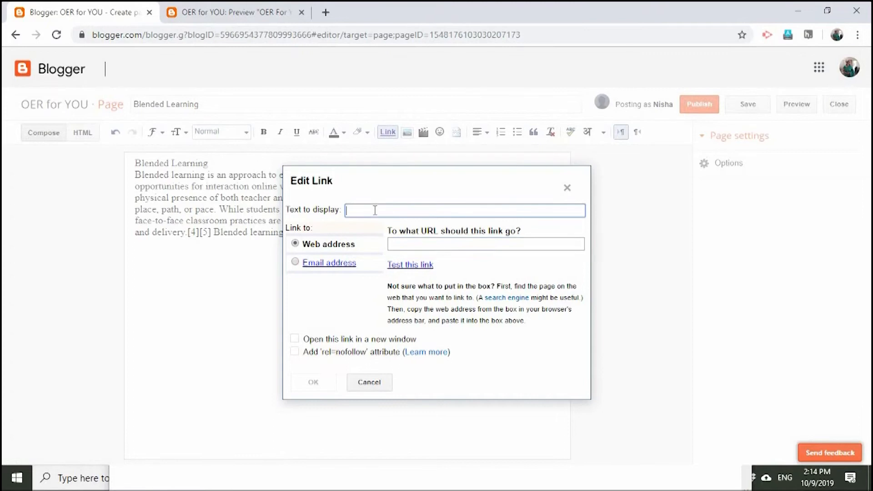
{"action": "type", "text": "Basic Reading Blended Learning"}
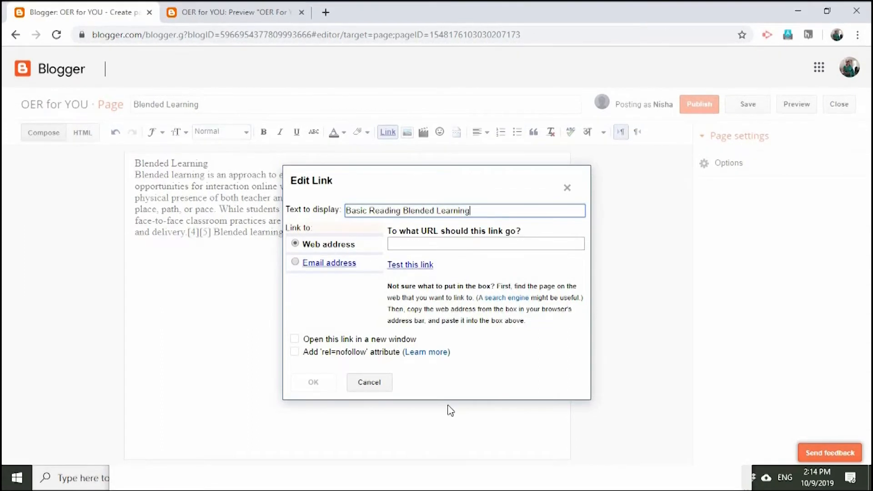
{"action": "left_click", "coordinate": [798, 10]}
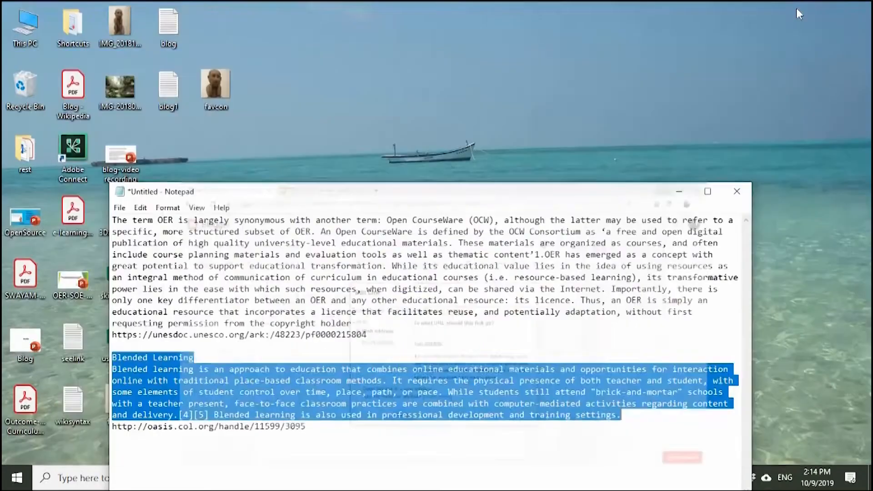
{"action": "left_click_drag", "start_coordinate": [306, 426], "coordinate": [113, 426]}
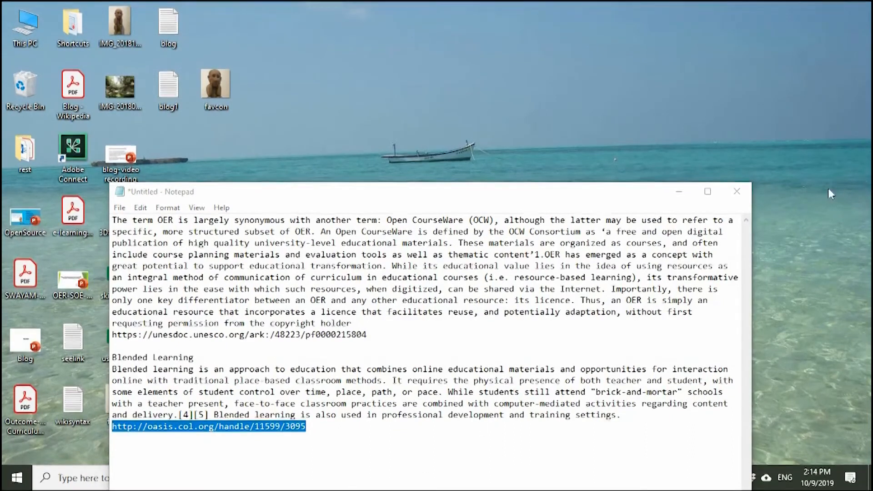
{"action": "left_click", "coordinate": [678, 191]}
{"action": "left_click", "coordinate": [453, 477]}
{"action": "left_click", "coordinate": [408, 243]}
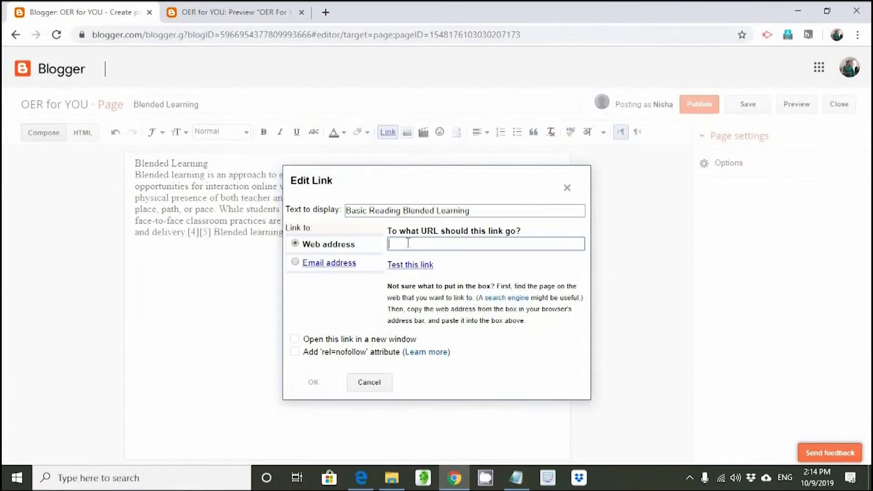
{"action": "key", "text": "ctrl+v"}
{"action": "left_click", "coordinate": [332, 384]}
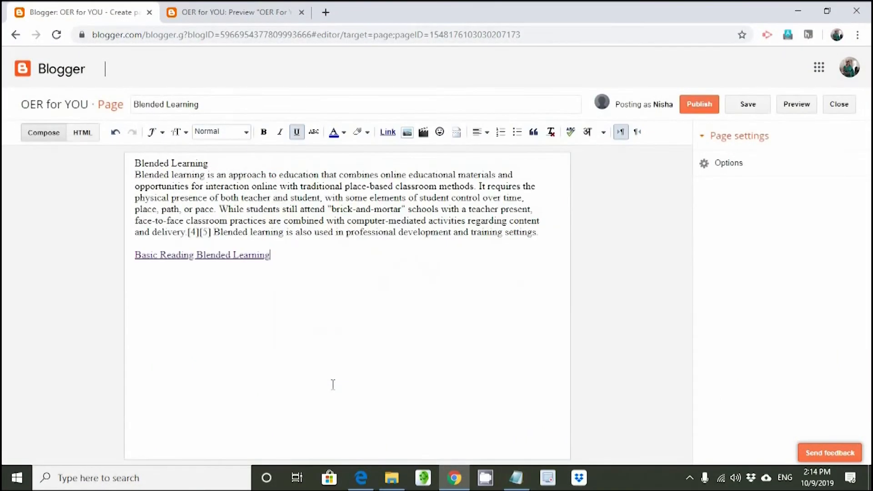
{"action": "left_click", "coordinate": [698, 111]}
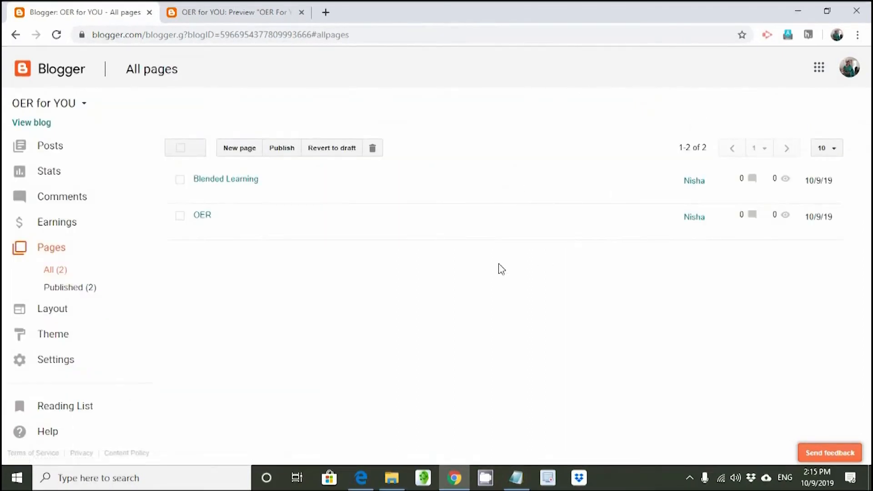
View the live blog and look through its home page for links to the published pages
{"action": "left_click", "coordinate": [41, 126]}
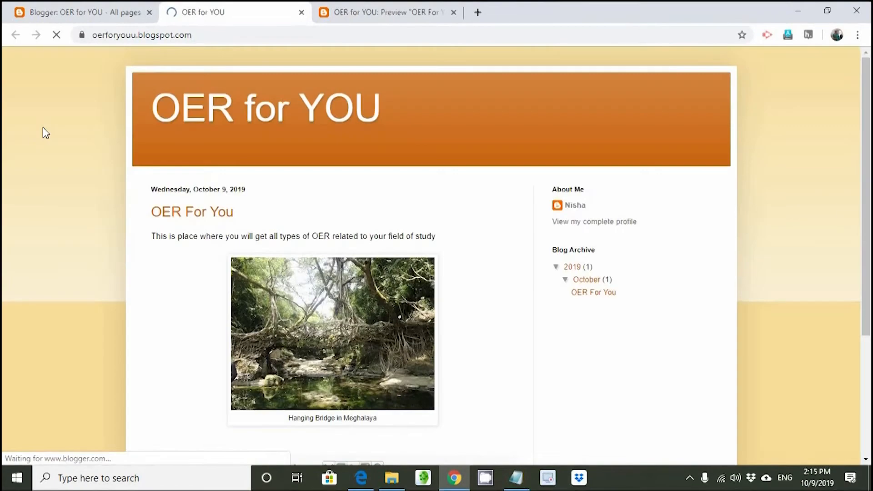
{"action": "scroll", "coordinate": [567, 337], "scroll_direction": "down", "scroll_amount": 1}
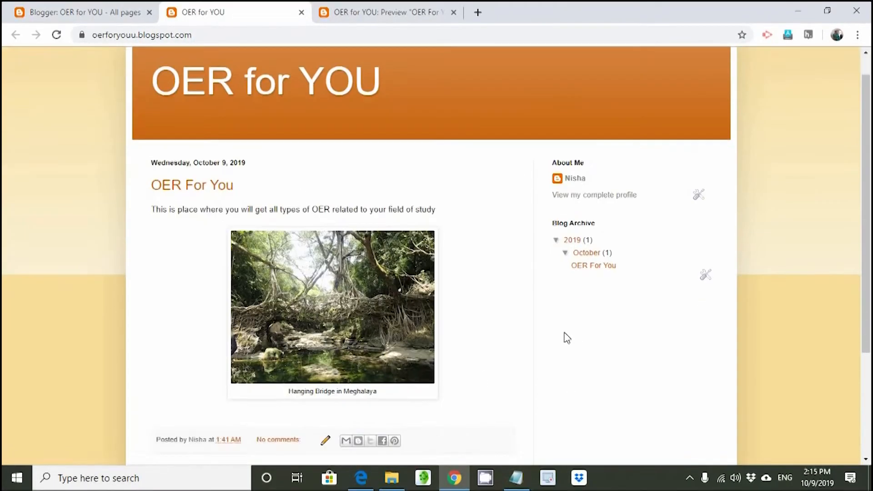
{"action": "scroll", "coordinate": [565, 336], "scroll_direction": "down", "scroll_amount": 3}
{"action": "scroll", "coordinate": [556, 335], "scroll_direction": "up", "scroll_amount": 5}
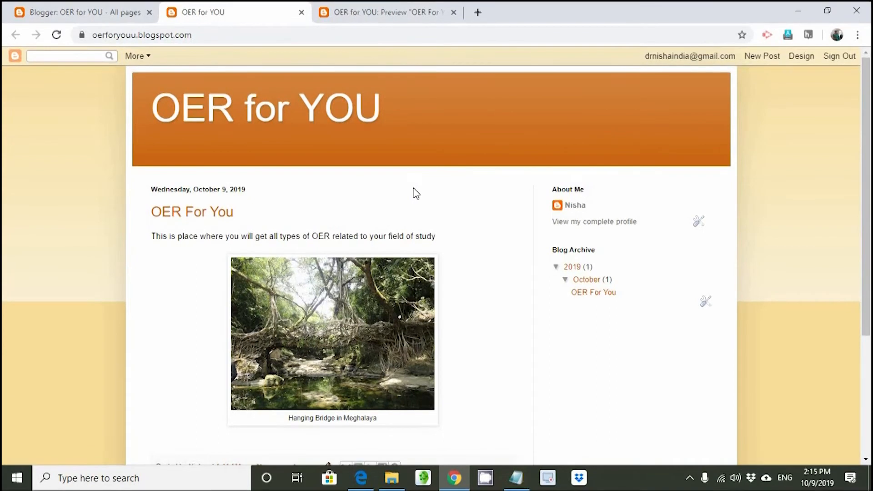
Return to the Blogger dashboard and add a Pages gadget to the Cross-Column section of the blog layout
{"action": "left_click", "coordinate": [34, 13]}
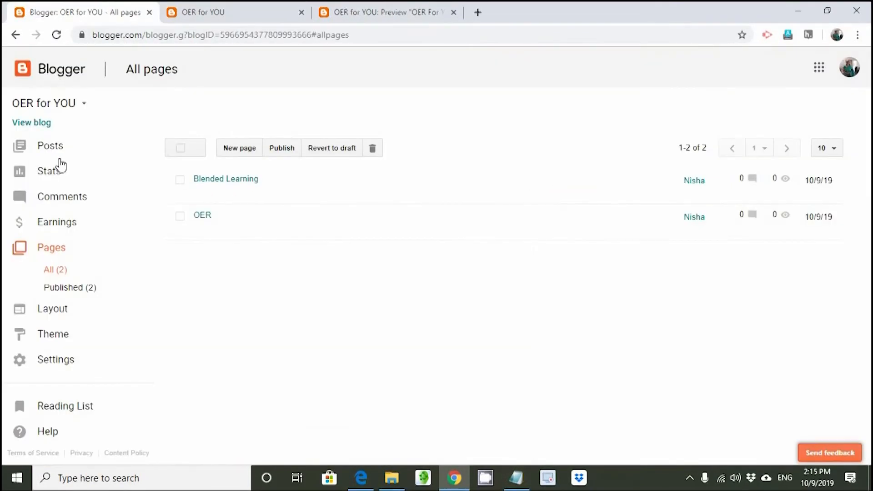
{"action": "left_click", "coordinate": [63, 311]}
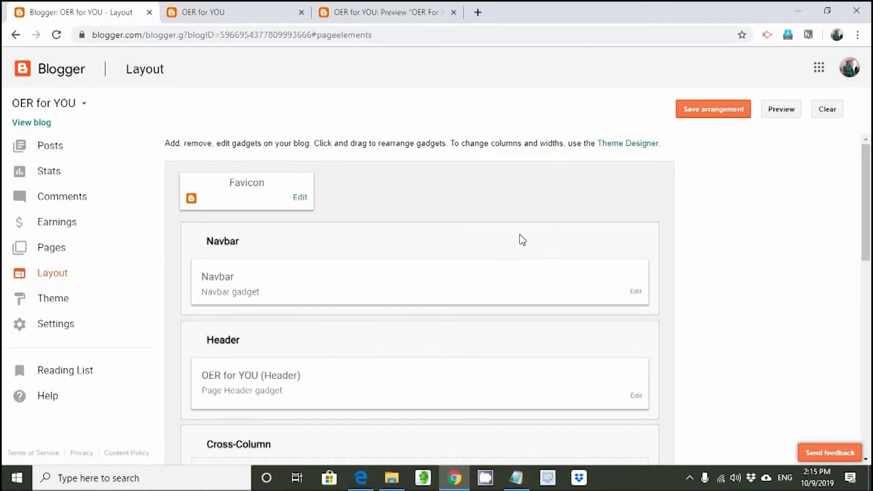
{"action": "scroll", "coordinate": [503, 231], "scroll_direction": "down", "scroll_amount": 1}
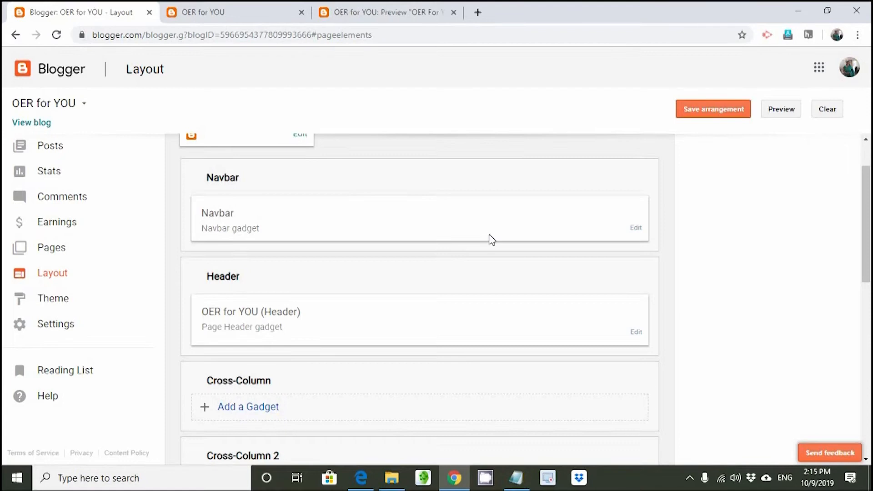
{"action": "scroll", "coordinate": [454, 263], "scroll_direction": "down", "scroll_amount": 1}
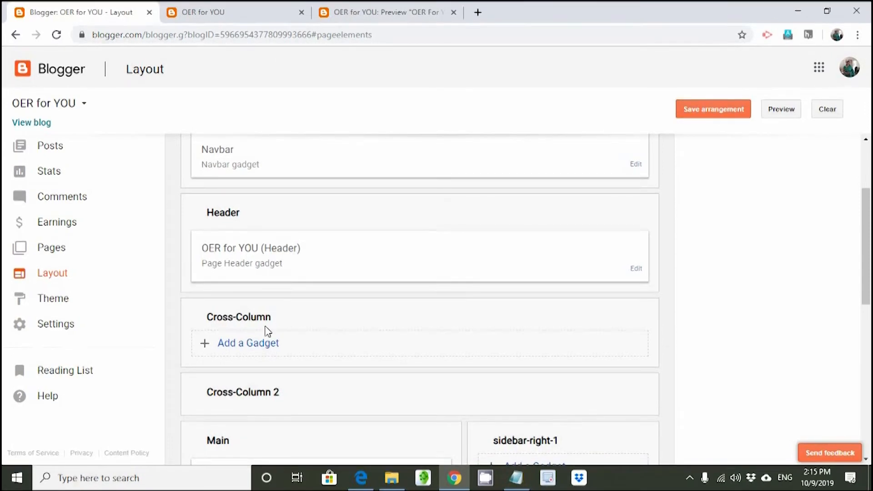
{"action": "left_click", "coordinate": [246, 346]}
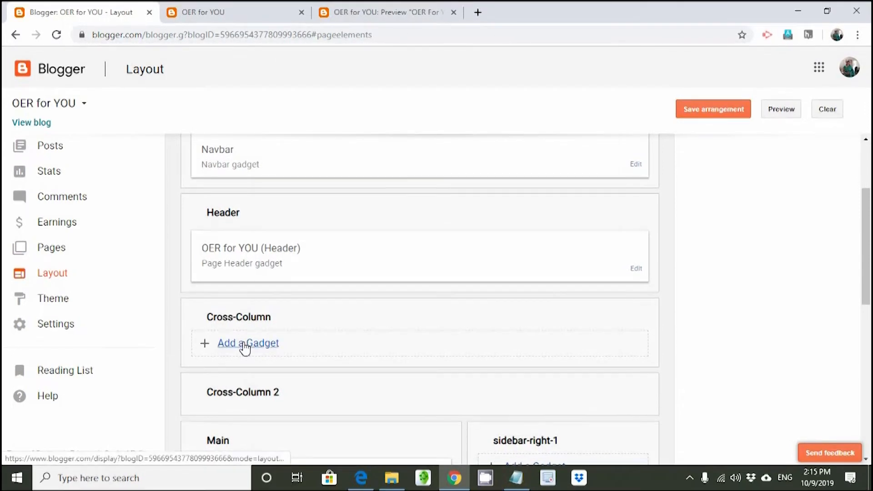
{"action": "scroll", "coordinate": [605, 391], "scroll_direction": "down", "scroll_amount": 15}
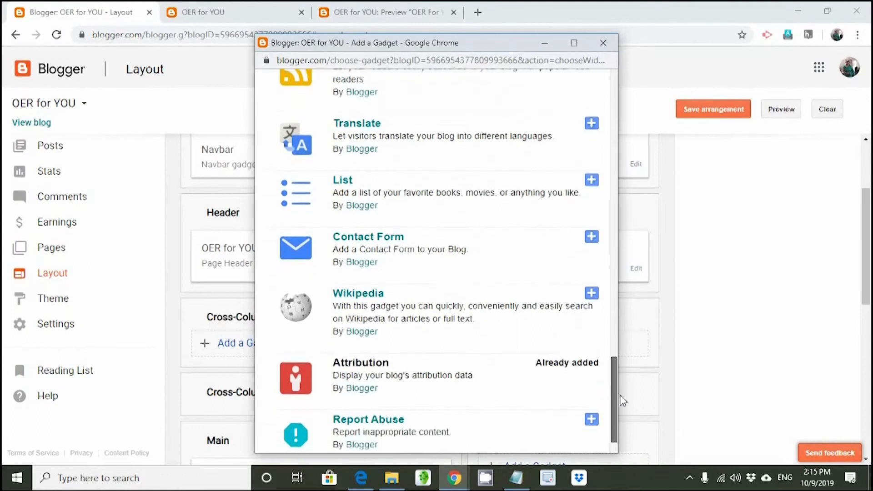
{"action": "scroll", "coordinate": [600, 346], "scroll_direction": "up", "scroll_amount": 10}
{"action": "scroll", "coordinate": [586, 290], "scroll_direction": "up", "scroll_amount": 5}
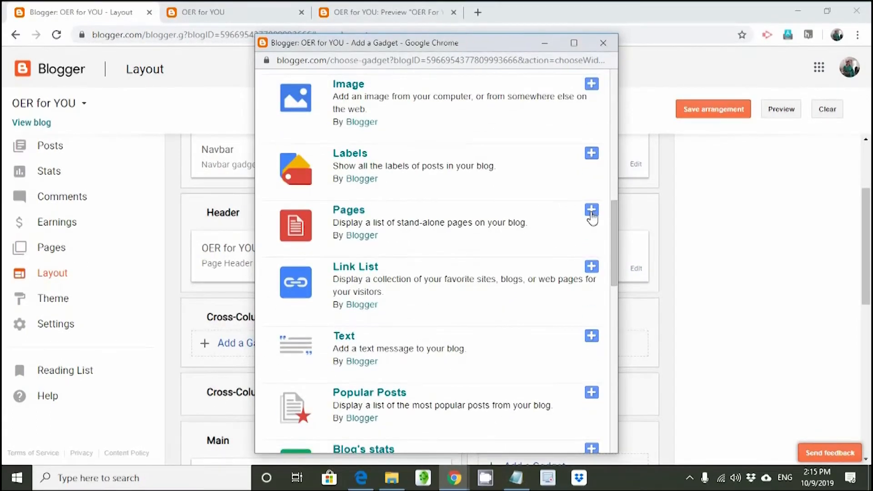
{"action": "left_click", "coordinate": [592, 212]}
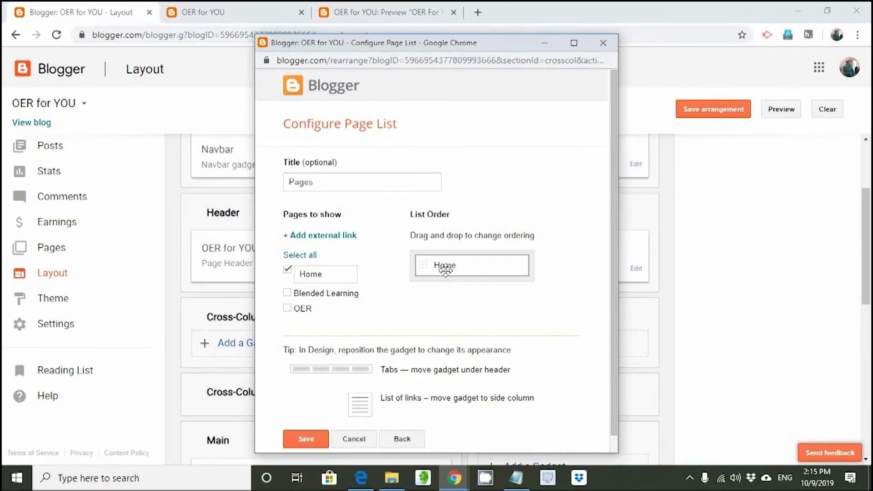
Include Blended Learning and OER in the page list, order it Home, OER, Blended Learning, and save the gadget
{"action": "left_click", "coordinate": [287, 292]}
{"action": "left_click", "coordinate": [287, 309]}
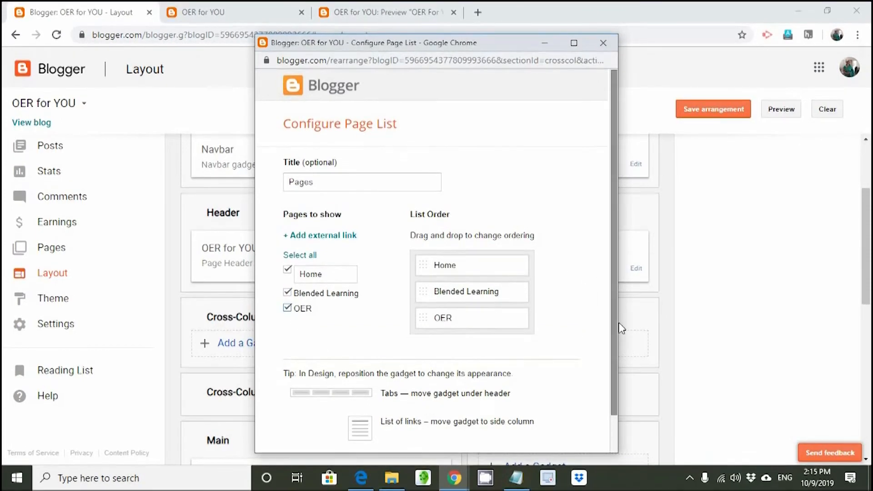
{"action": "scroll", "coordinate": [463, 318], "scroll_direction": "down", "scroll_amount": 2}
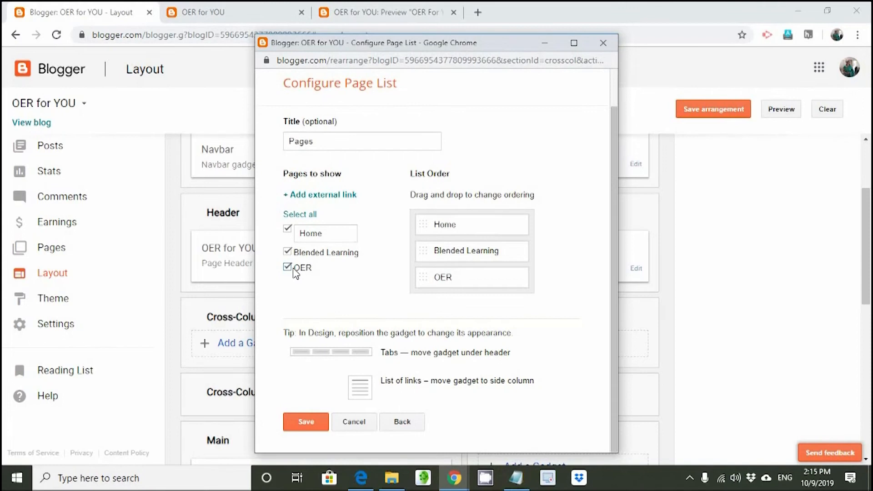
{"action": "left_click_drag", "start_coordinate": [436, 275], "coordinate": [434, 250]}
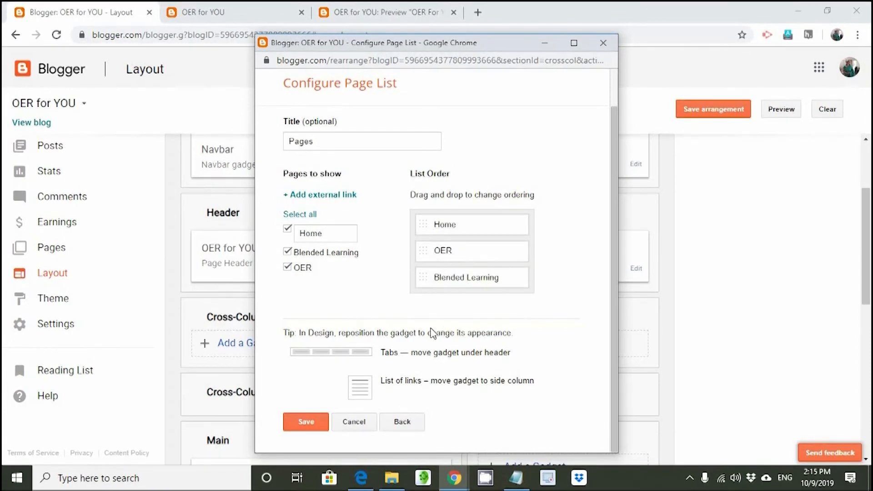
{"action": "left_click", "coordinate": [304, 428]}
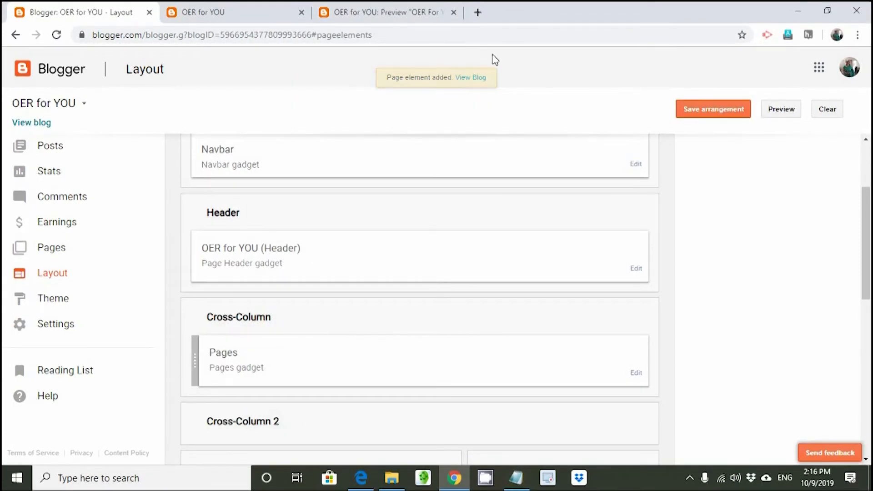
View the live blog and test its OER and Blended Learning tabs and the "Basic Reading Blended Learning" link
{"action": "left_click", "coordinate": [40, 126]}
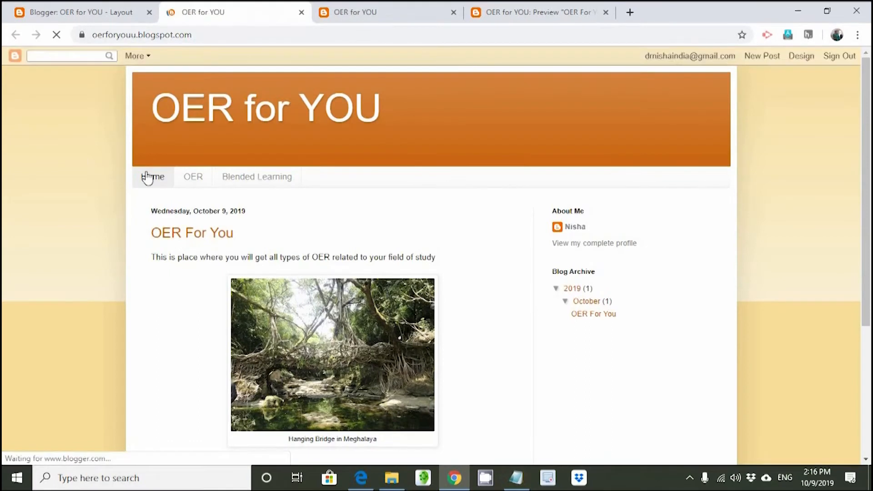
{"action": "left_click", "coordinate": [193, 177]}
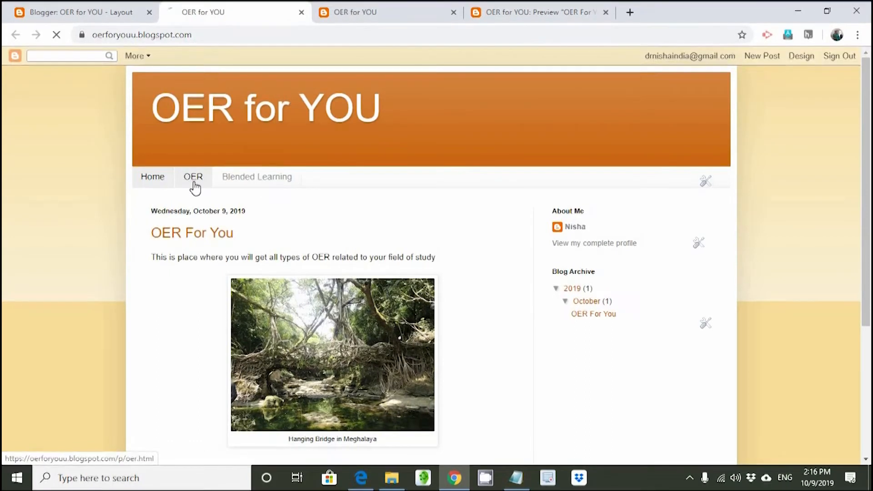
{"action": "left_click", "coordinate": [252, 186]}
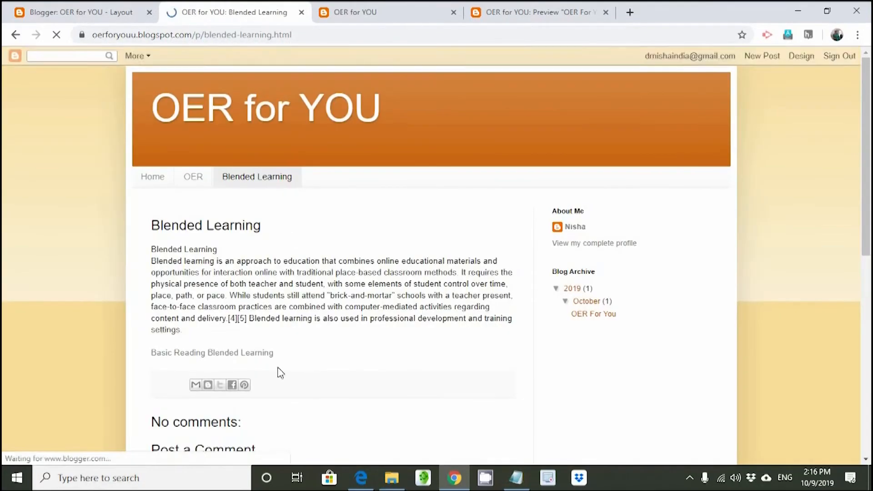
{"action": "left_click", "coordinate": [245, 356]}
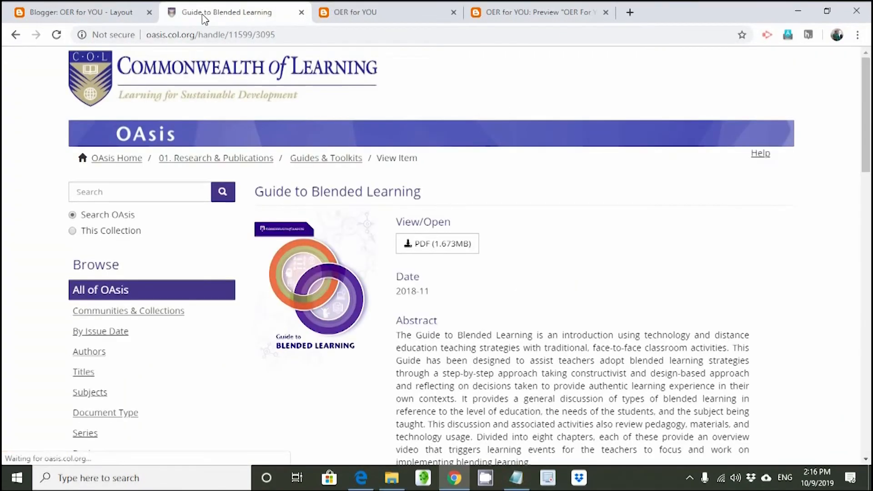
Close the Guide to Blended Learning page and add a Blog Search gadget to the sidebar-right-1 section of the blog layout
{"action": "left_click", "coordinate": [302, 12]}
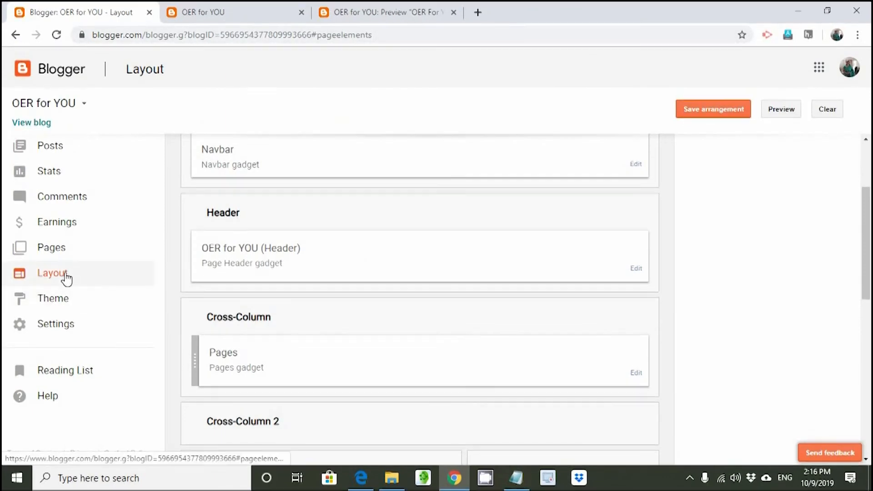
{"action": "scroll", "coordinate": [524, 265], "scroll_direction": "down", "scroll_amount": 7}
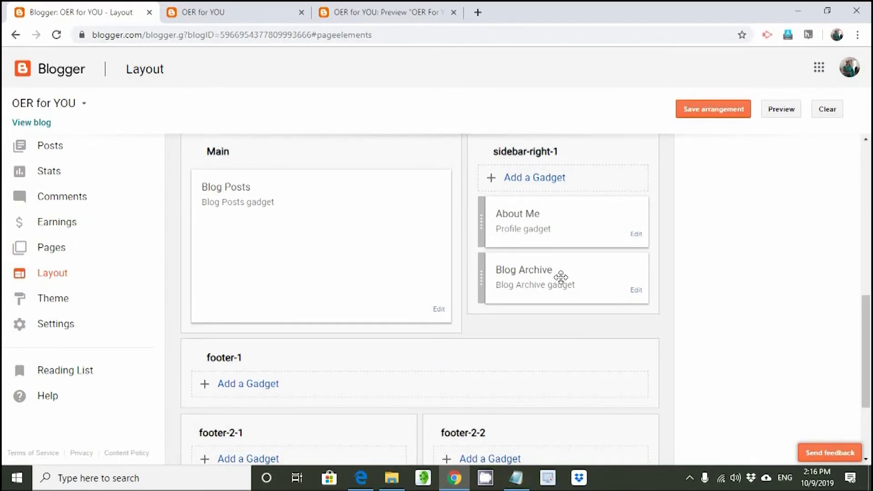
{"action": "left_click", "coordinate": [536, 179]}
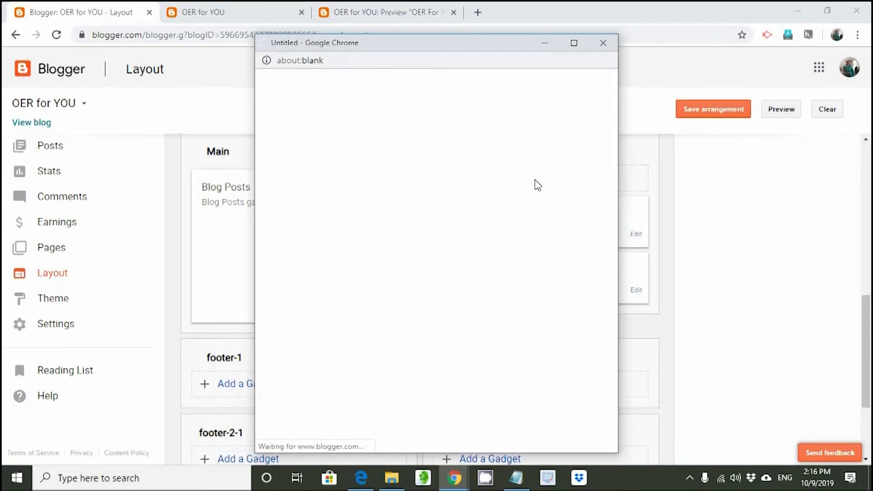
{"action": "left_click_drag", "start_coordinate": [615, 140], "coordinate": [613, 180]}
{"action": "left_click", "coordinate": [591, 150]}
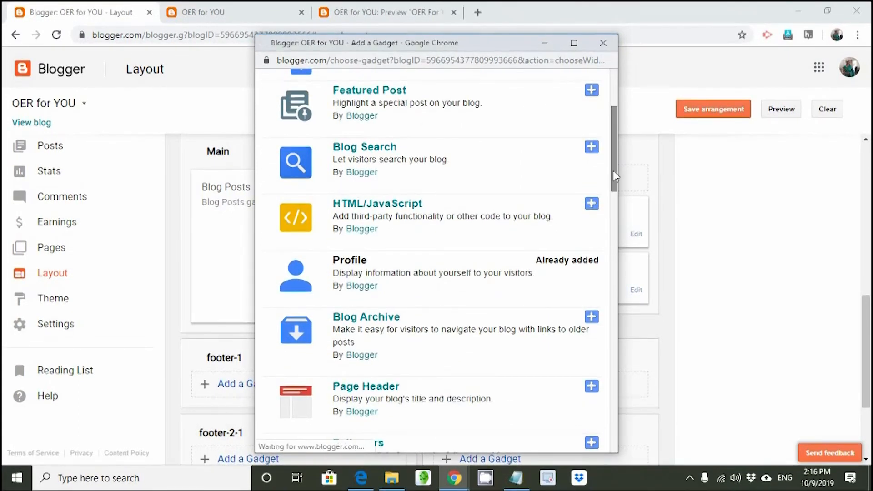
{"action": "left_click", "coordinate": [304, 221]}
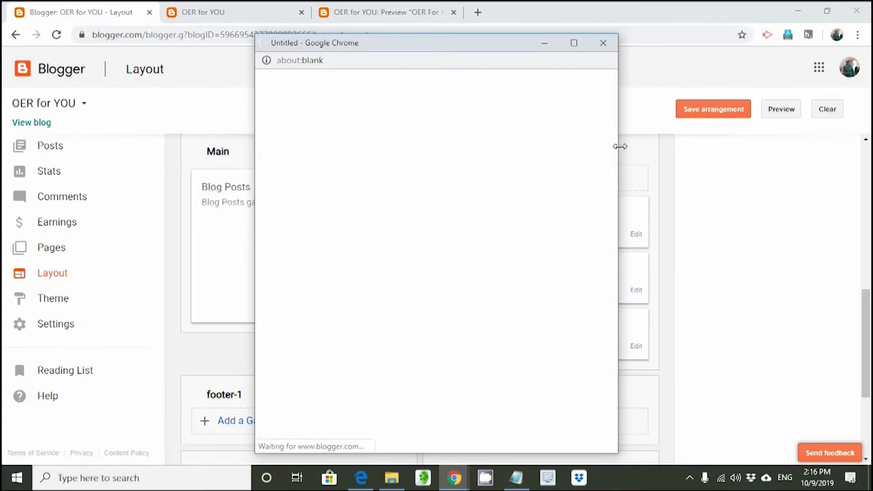
Add a Wikipedia gadget to the sidebar-right-1 section and save the layout arrangement
{"action": "left_click_drag", "start_coordinate": [613, 159], "coordinate": [612, 241]}
{"action": "left_click_drag", "start_coordinate": [613, 250], "coordinate": [617, 307]}
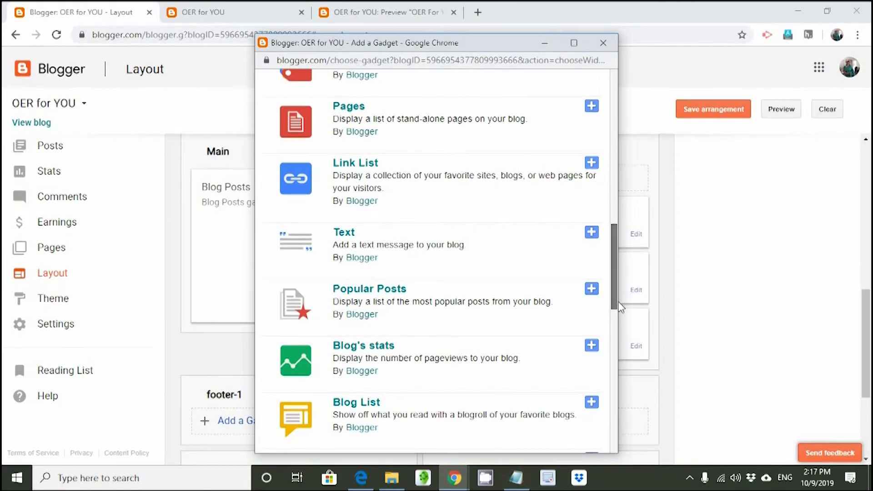
{"action": "left_click_drag", "start_coordinate": [614, 298], "coordinate": [617, 448]}
{"action": "left_click", "coordinate": [357, 279]}
{"action": "left_click", "coordinate": [323, 227]}
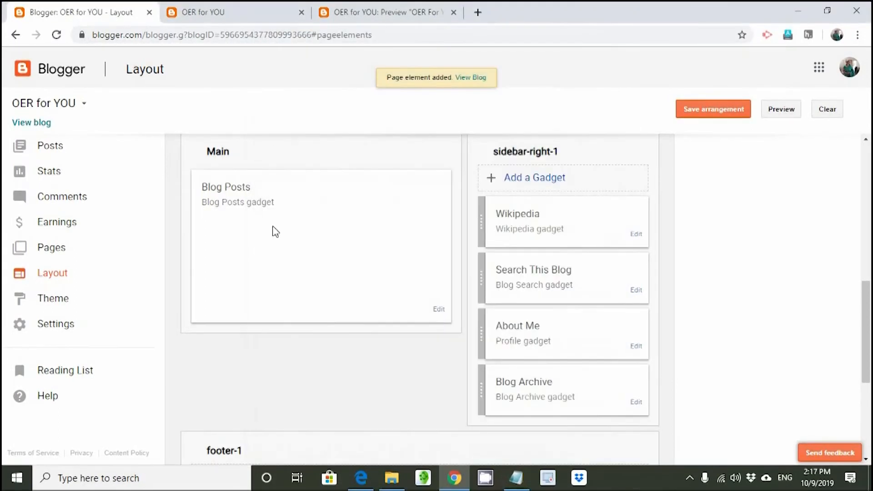
{"action": "left_click", "coordinate": [708, 116]}
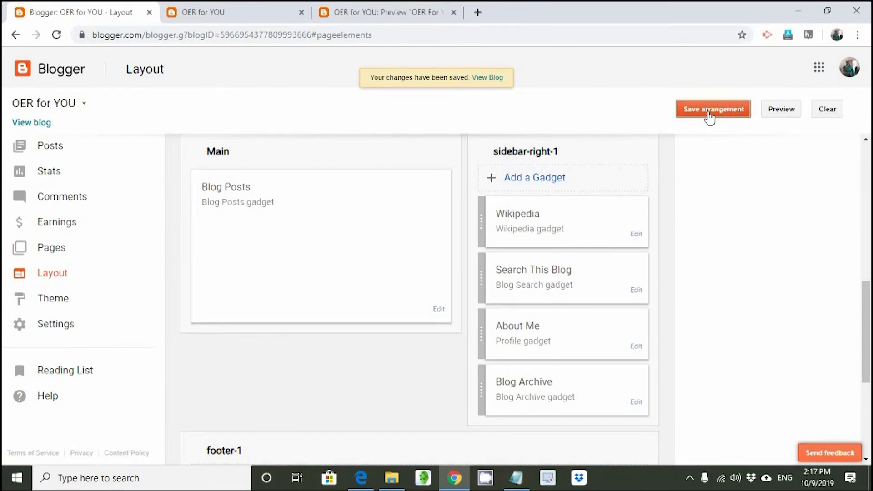
View the live blog and check its sidebar for the Wikipedia and blog search gadgets
{"action": "left_click", "coordinate": [26, 122]}
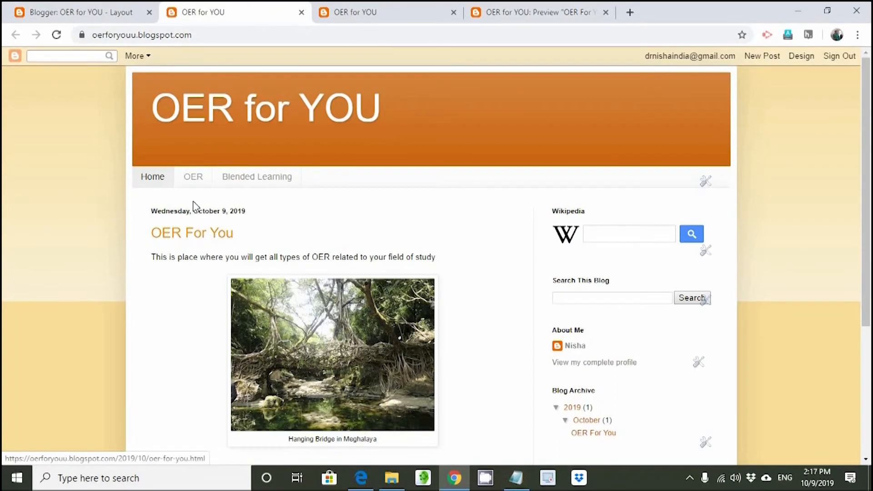
{"action": "scroll", "coordinate": [416, 214], "scroll_direction": "down", "scroll_amount": 3}
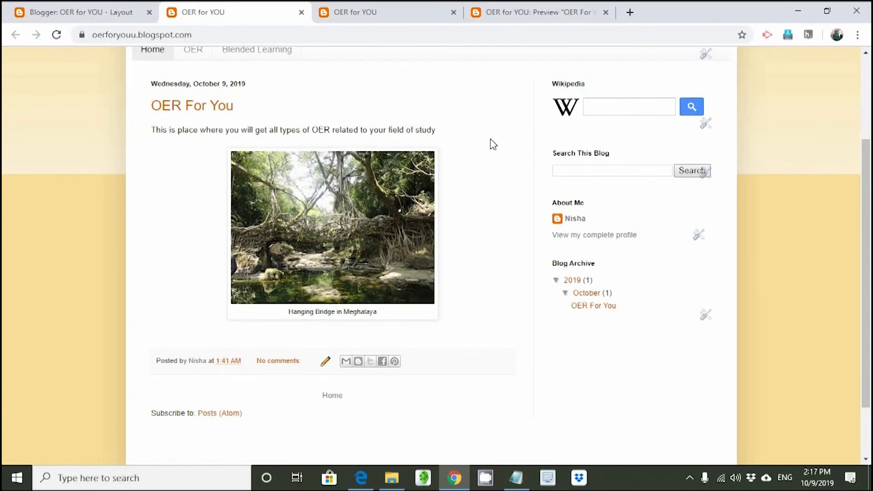
{"action": "scroll", "coordinate": [491, 144], "scroll_direction": "up", "scroll_amount": 3}
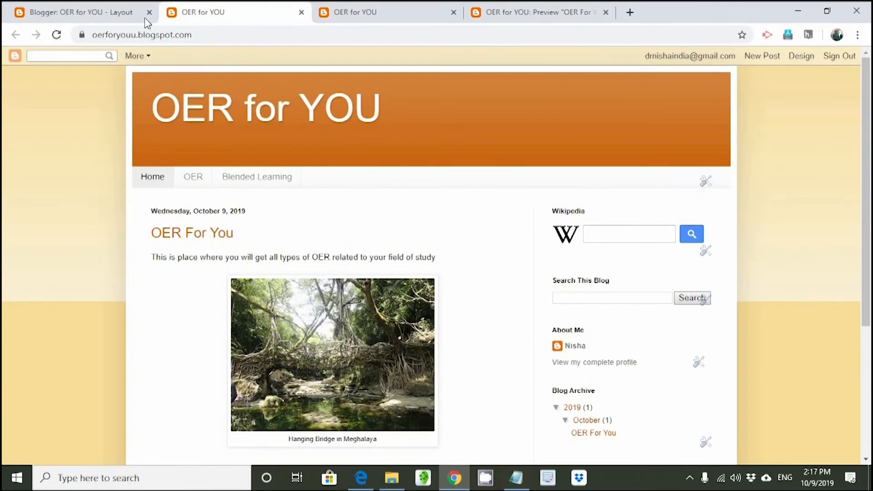
Return to the blog layout and add a Contact Form gadget to the footer-1 section, keeping its default title
{"action": "left_click", "coordinate": [86, 14]}
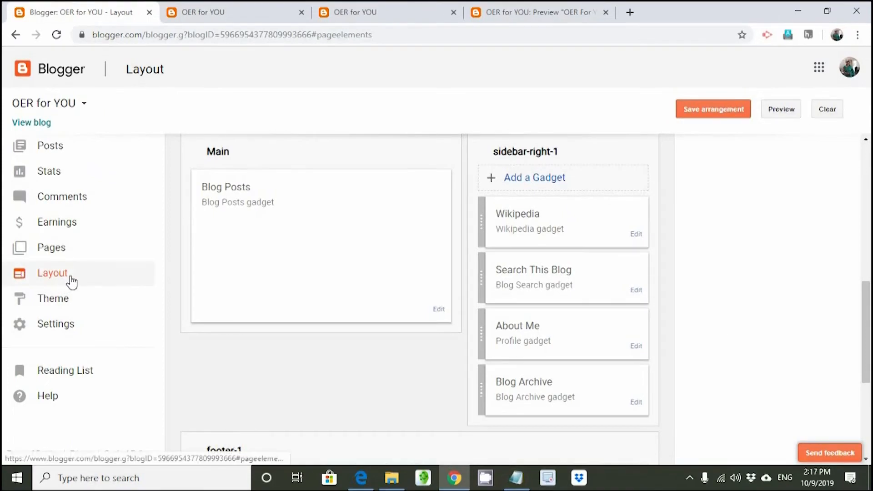
{"action": "scroll", "coordinate": [284, 350], "scroll_direction": "down", "scroll_amount": 3}
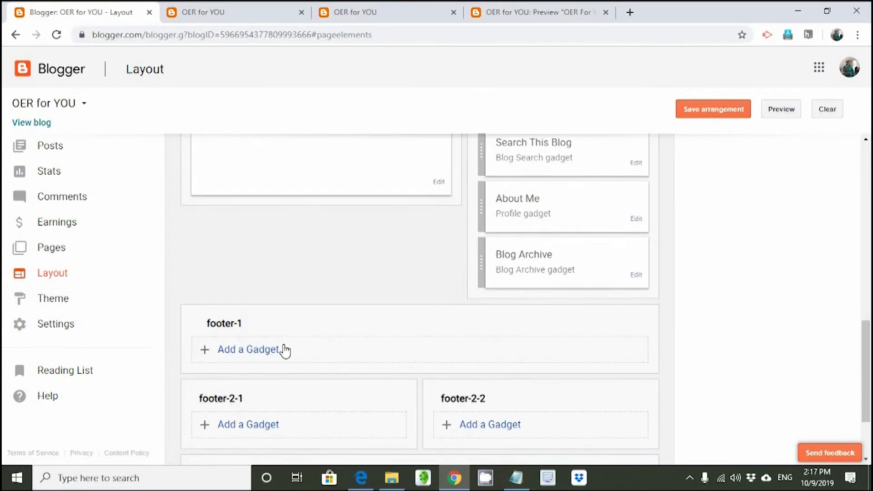
{"action": "scroll", "coordinate": [283, 350], "scroll_direction": "up", "scroll_amount": 7}
{"action": "scroll", "coordinate": [291, 346], "scroll_direction": "down", "scroll_amount": 7}
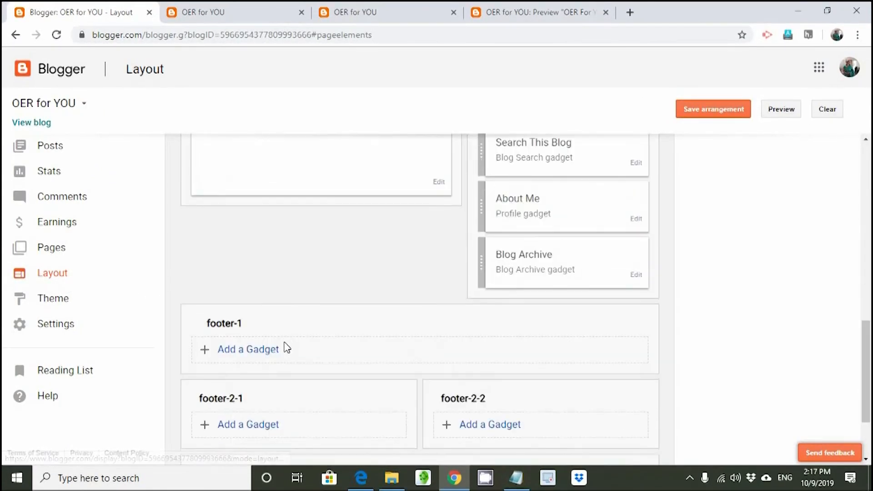
{"action": "left_click", "coordinate": [246, 353]}
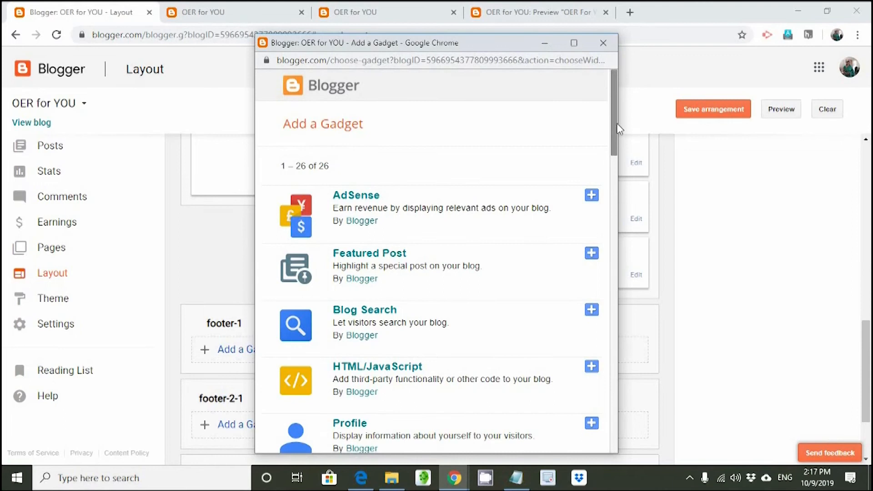
{"action": "left_click_drag", "start_coordinate": [614, 128], "coordinate": [614, 409]}
{"action": "scroll", "coordinate": [600, 388], "scroll_direction": "up", "scroll_amount": 3}
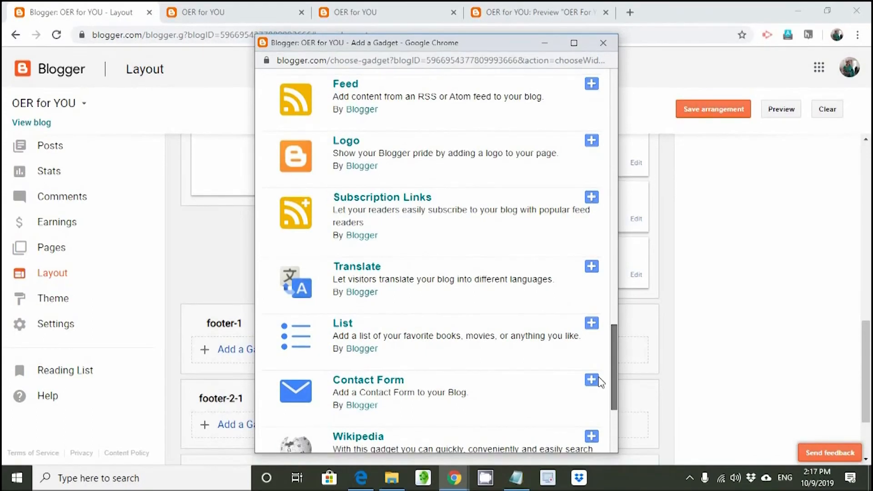
{"action": "left_click_drag", "start_coordinate": [615, 397], "coordinate": [620, 427]}
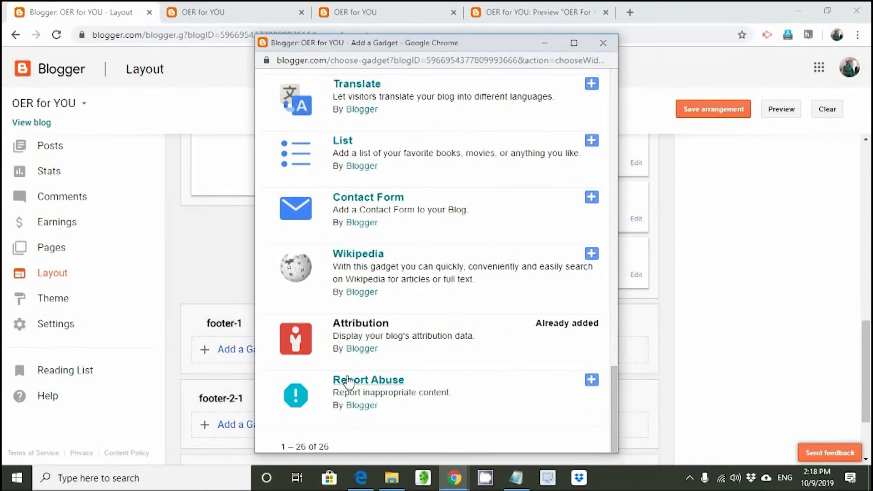
{"action": "left_click", "coordinate": [360, 200]}
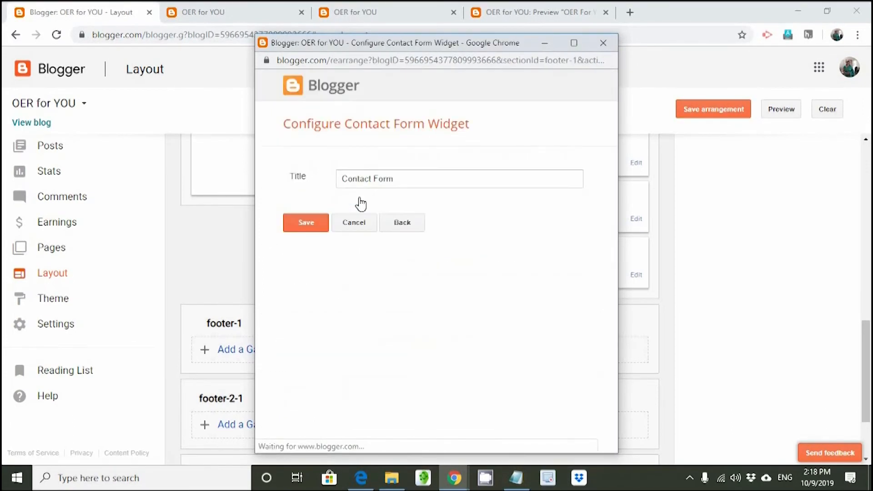
{"action": "left_click", "coordinate": [320, 230]}
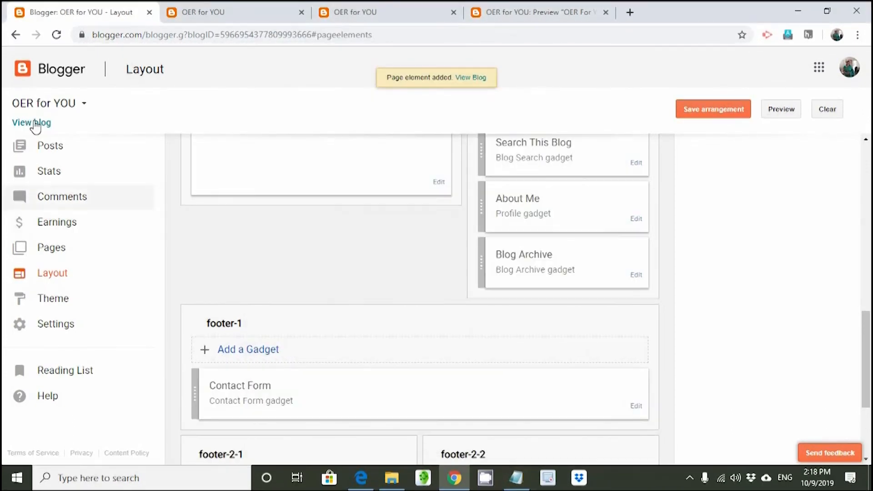
View the live blog and check the contact form in its footer
{"action": "left_click", "coordinate": [32, 123]}
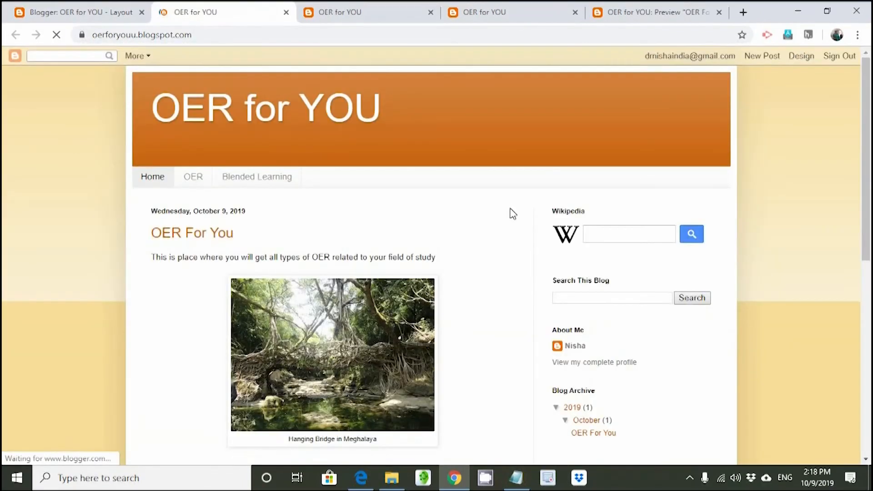
{"action": "scroll", "coordinate": [510, 212], "scroll_direction": "down", "scroll_amount": 10}
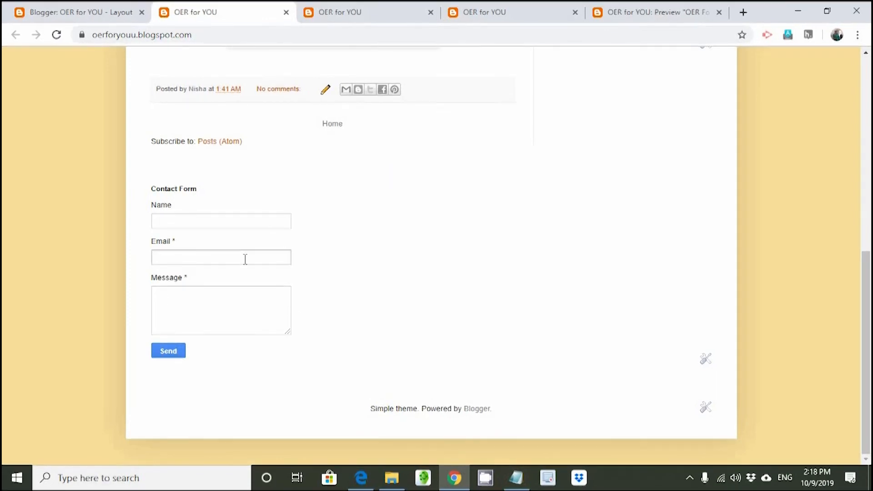
{"action": "key", "text": "Home"}
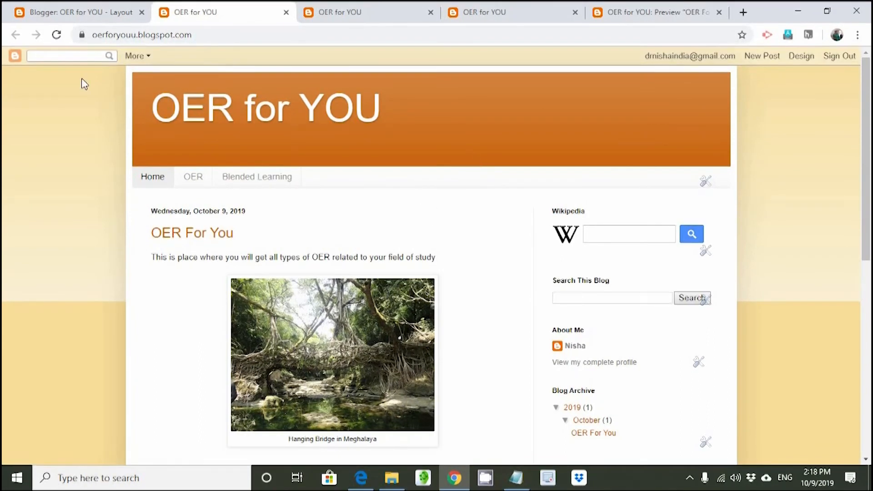
Return to the Blogger dashboard and browse the available blog themes from Contempo through Dynamic Views
{"action": "left_click", "coordinate": [45, 14]}
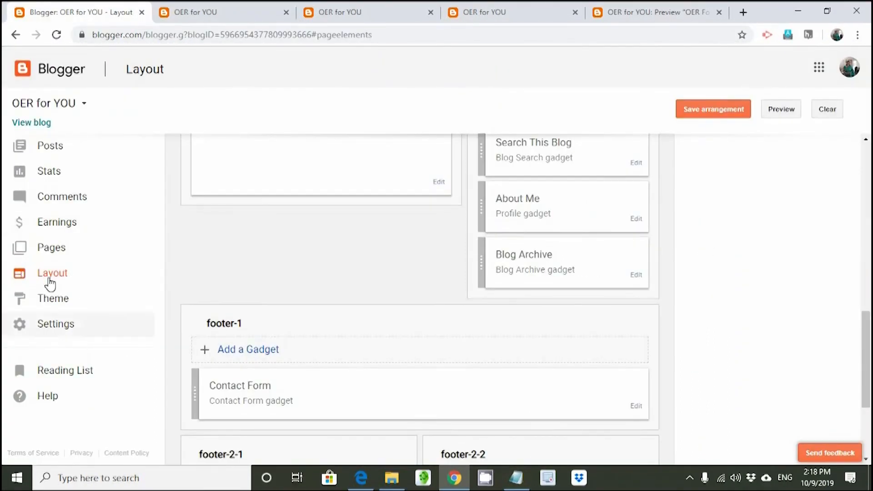
{"action": "left_click", "coordinate": [59, 304]}
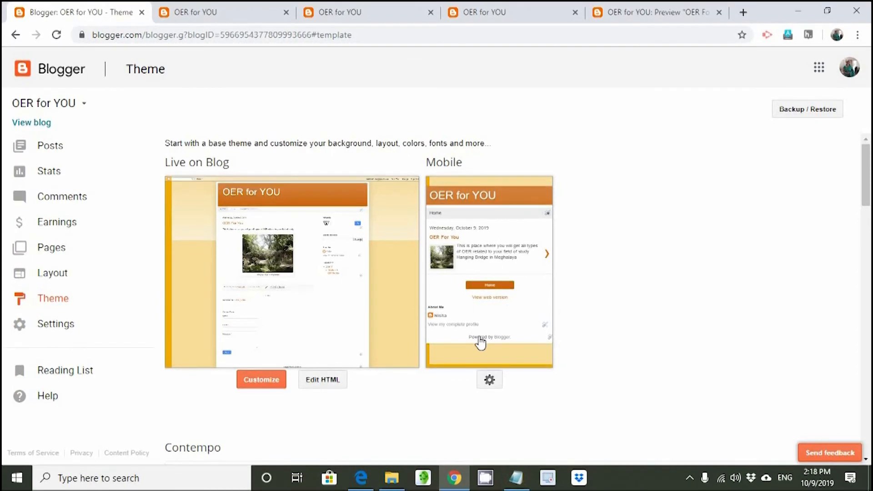
{"action": "scroll", "coordinate": [483, 354], "scroll_direction": "down", "scroll_amount": 7}
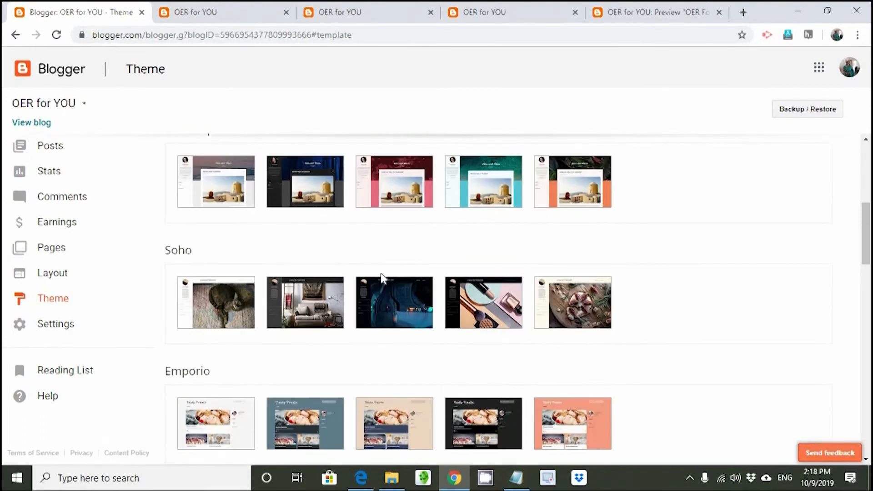
{"action": "scroll", "coordinate": [261, 282], "scroll_direction": "up", "scroll_amount": 3}
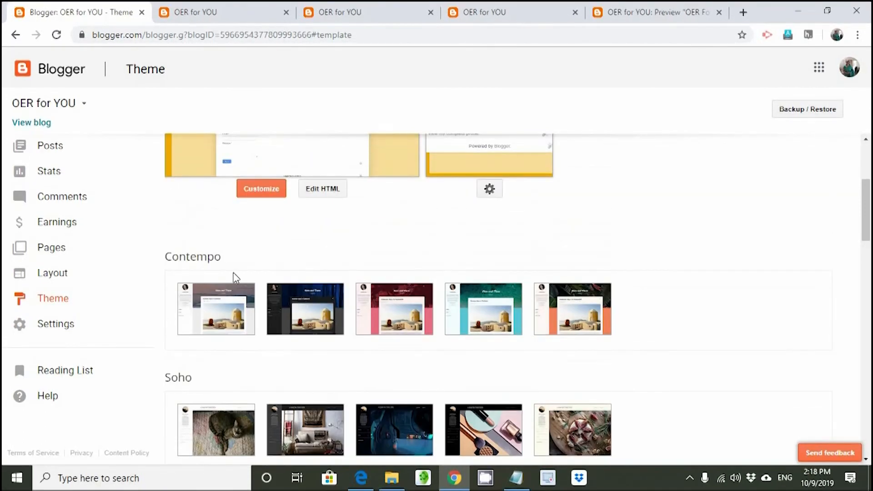
{"action": "scroll", "coordinate": [261, 283], "scroll_direction": "down", "scroll_amount": 9}
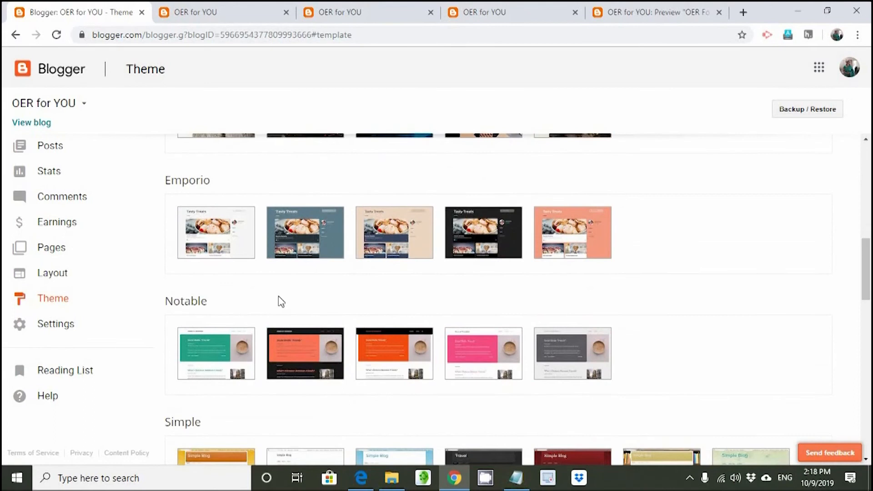
{"action": "scroll", "coordinate": [276, 305], "scroll_direction": "down", "scroll_amount": 1}
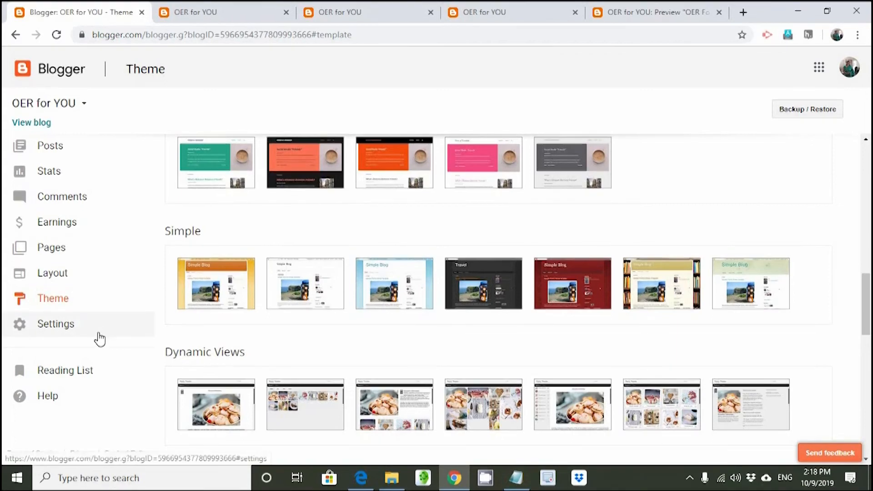
Review the blog's basic settings, including privacy, blog address, HTTPS redirect, and author and reader permissions
{"action": "left_click", "coordinate": [64, 332]}
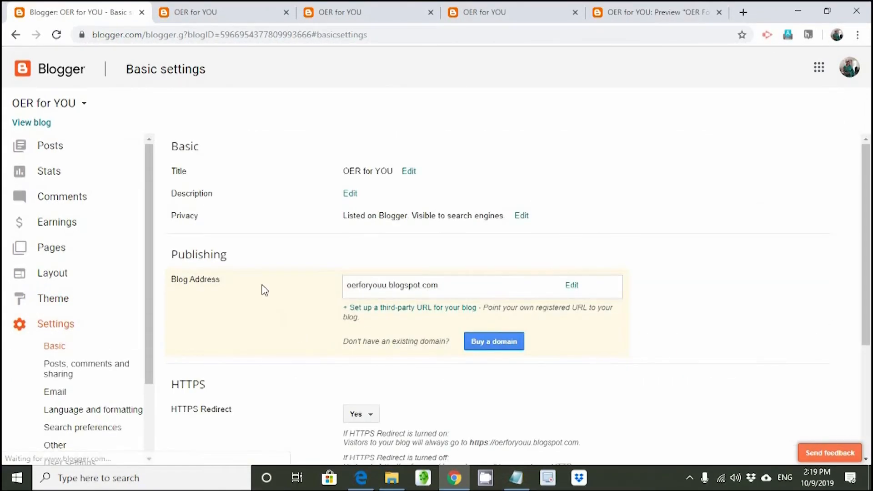
{"action": "scroll", "coordinate": [516, 219], "scroll_direction": "down", "scroll_amount": 1}
{"action": "scroll", "coordinate": [530, 233], "scroll_direction": "up", "scroll_amount": 1}
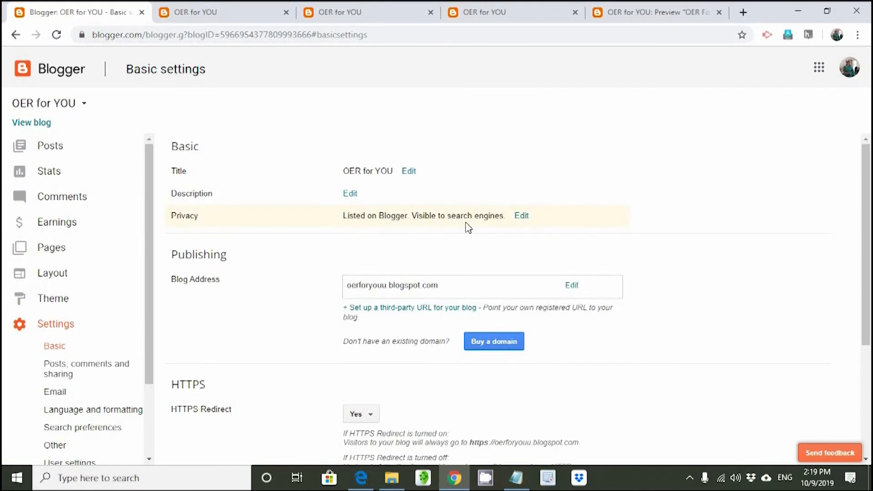
{"action": "scroll", "coordinate": [533, 272], "scroll_direction": "down", "scroll_amount": 3}
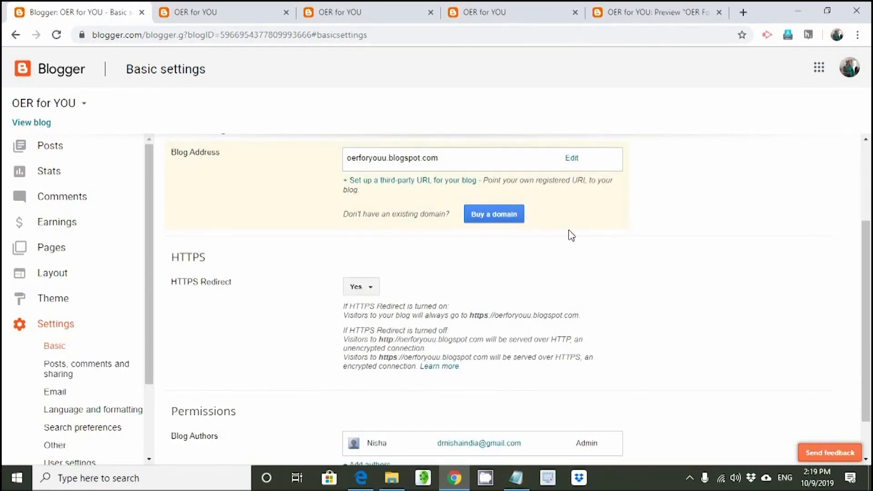
{"action": "scroll", "coordinate": [579, 256], "scroll_direction": "down", "scroll_amount": 1}
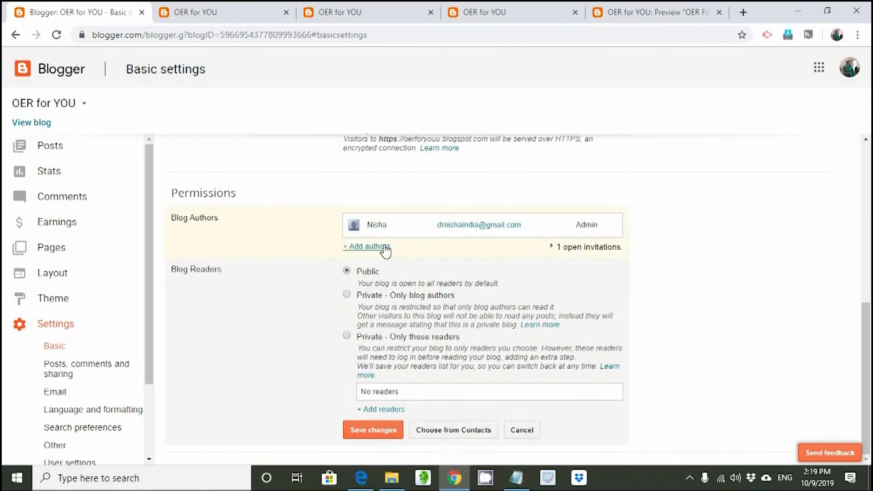
Start adding a blog author and fill the invitation with the first entry from My contacts
{"action": "left_click", "coordinate": [383, 248]}
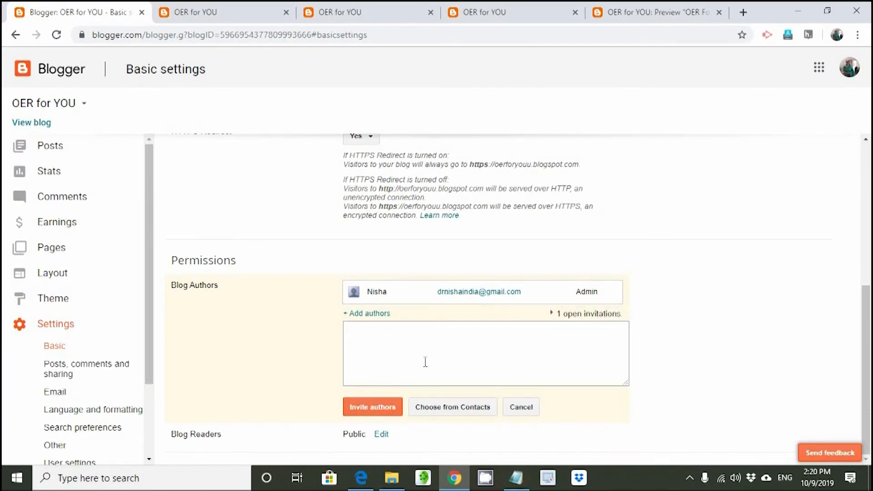
{"action": "left_click", "coordinate": [441, 412]}
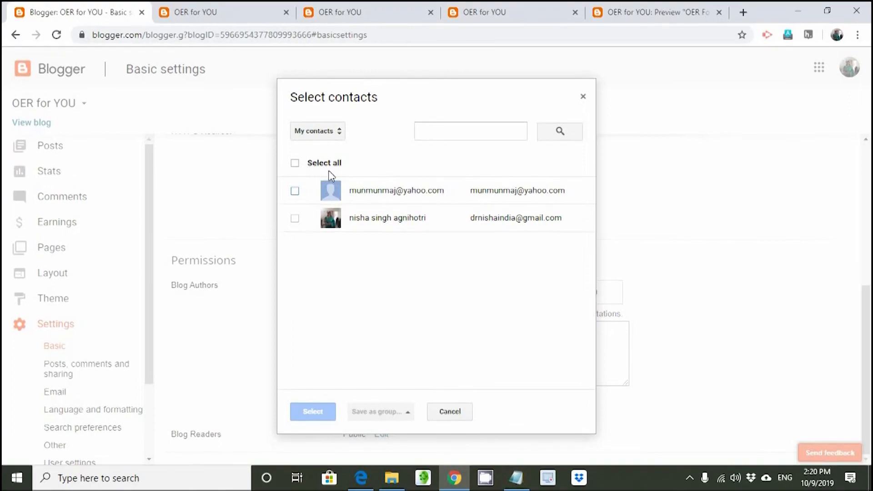
{"action": "left_click", "coordinate": [295, 192]}
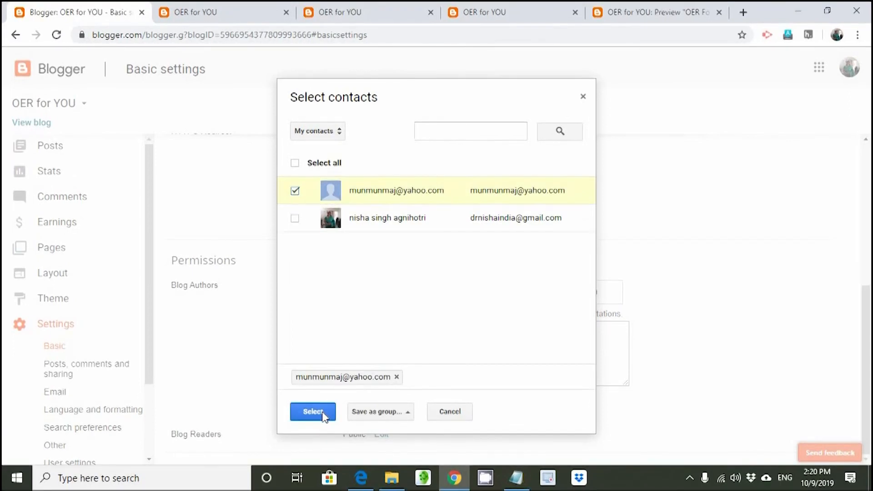
{"action": "left_click", "coordinate": [312, 411]}
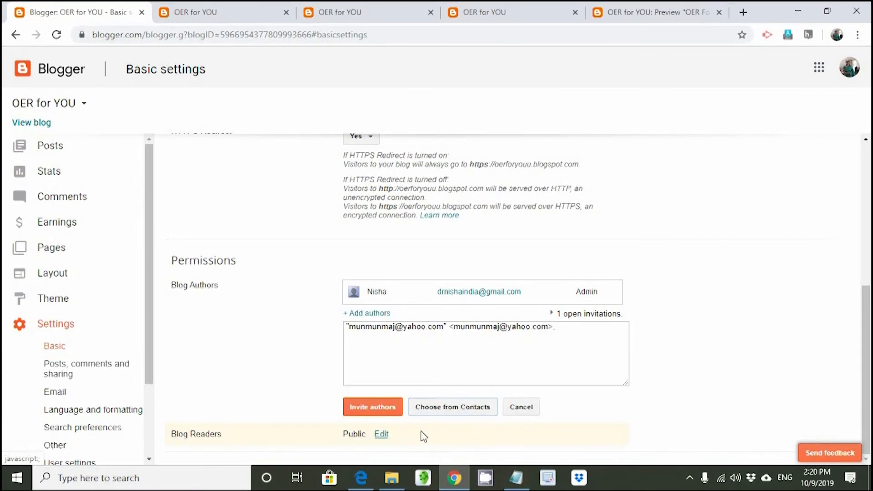
Open the blog reader permissions for editing, keep them set to Public, and save the changes
{"action": "left_click", "coordinate": [379, 435]}
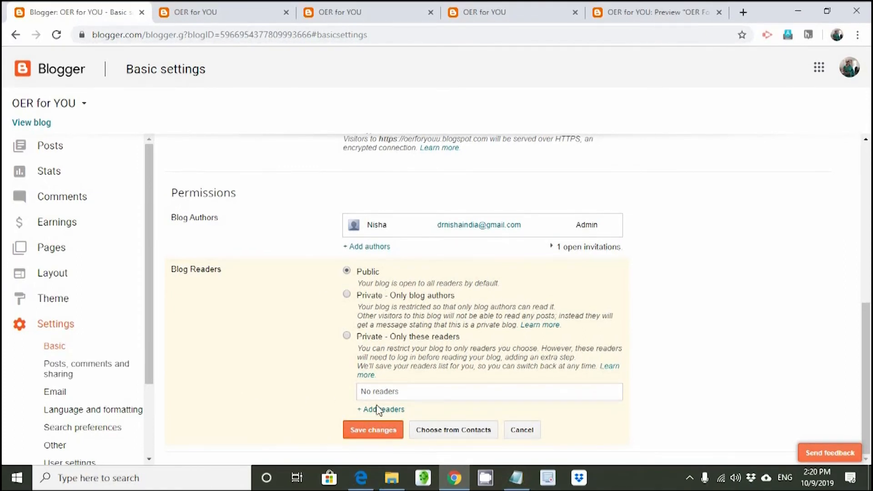
{"action": "left_click", "coordinate": [374, 437]}
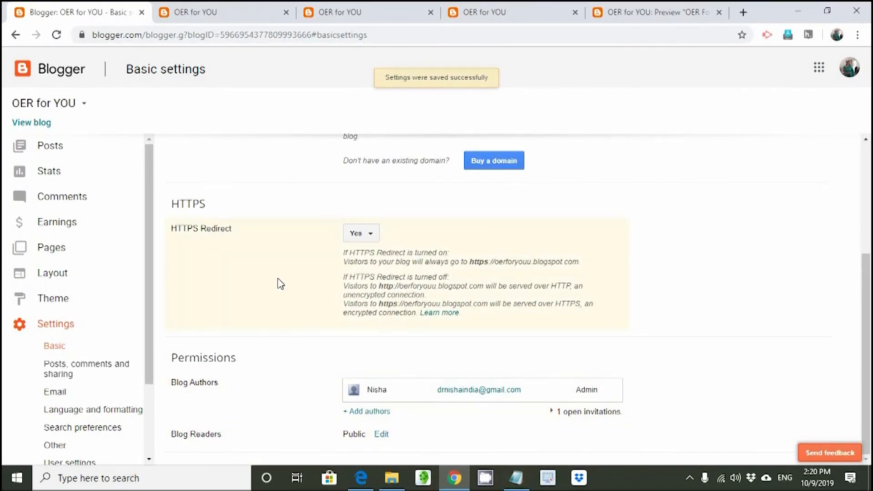
Look over the remaining settings categories and open the Reading List to view the followed blogs
{"action": "scroll", "coordinate": [274, 283], "scroll_direction": "up", "scroll_amount": 4}
{"action": "scroll", "coordinate": [78, 326], "scroll_direction": "down", "scroll_amount": 2}
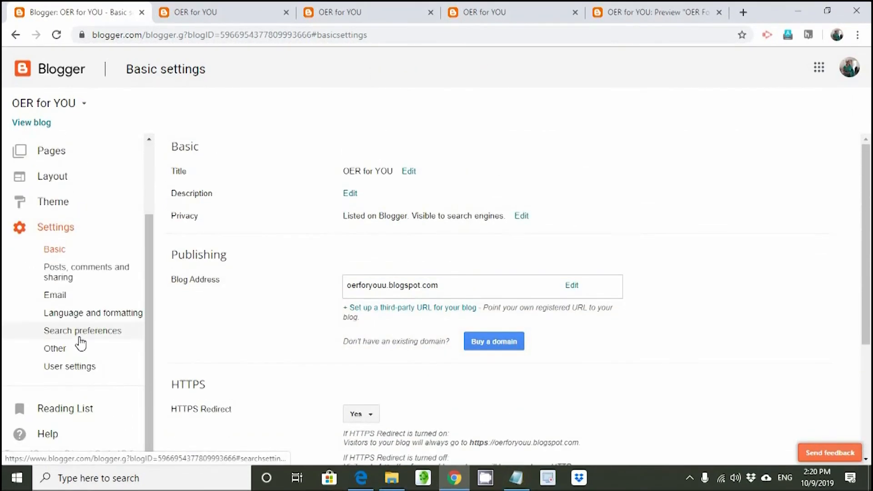
{"action": "left_click", "coordinate": [73, 409]}
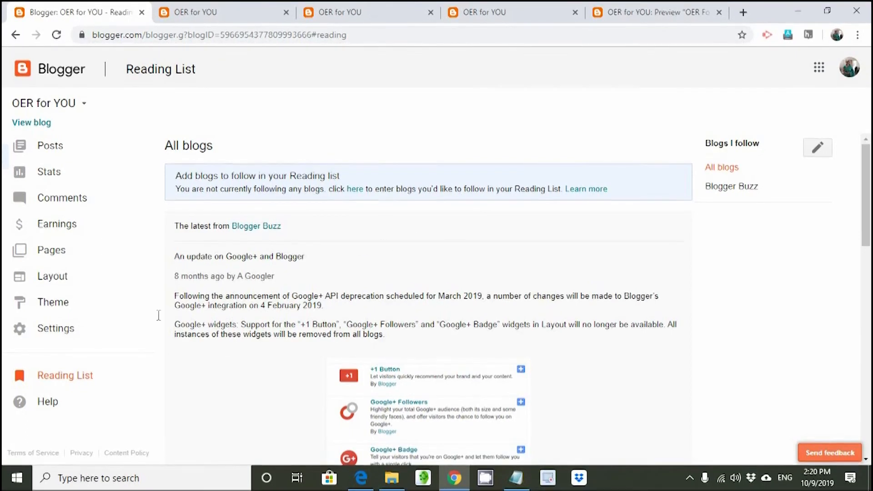
Return to the blog's posts and start a new post titled "OER"
{"action": "left_click", "coordinate": [59, 149]}
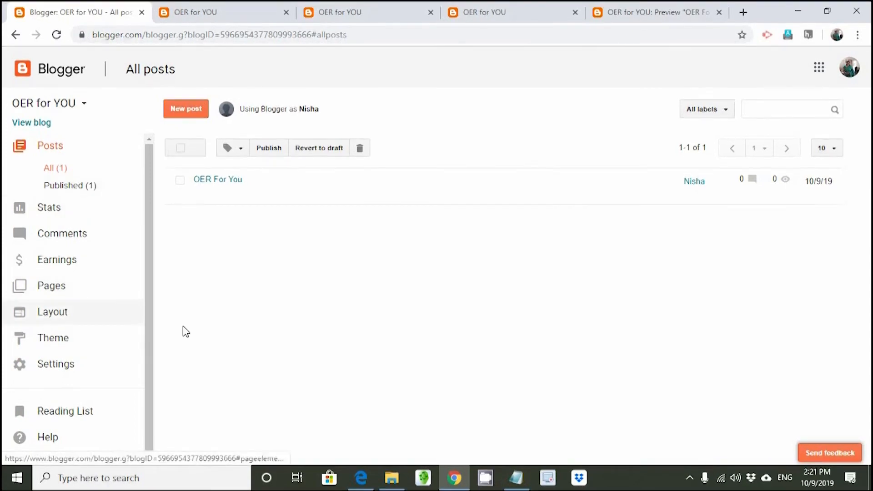
{"action": "left_click", "coordinate": [187, 109]}
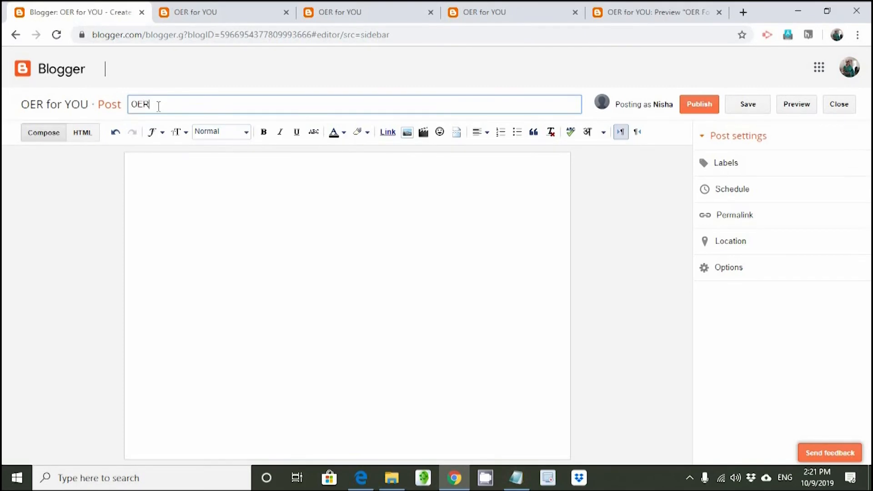
{"action": "left_click", "coordinate": [208, 174]}
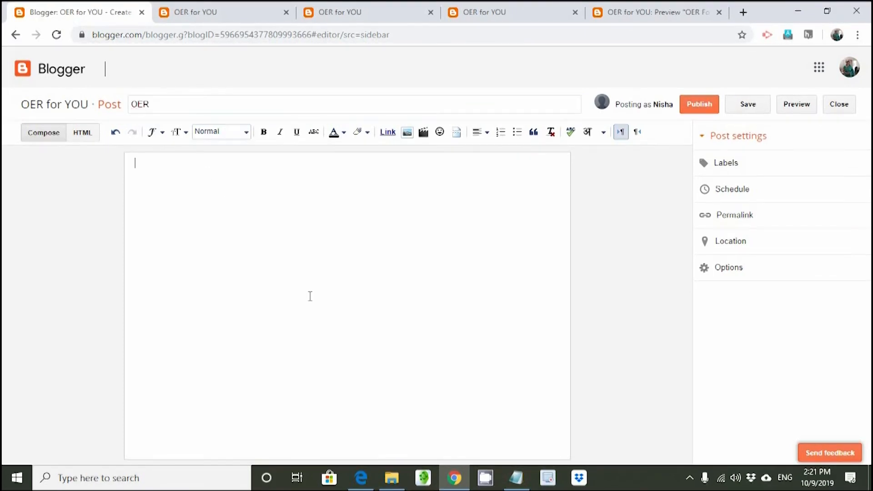
Copy the first two sentences about OER from the Notepad notes into the post body and add the line "It is very useful for teaching and learning"
{"action": "key", "text": "alt+Tab"}
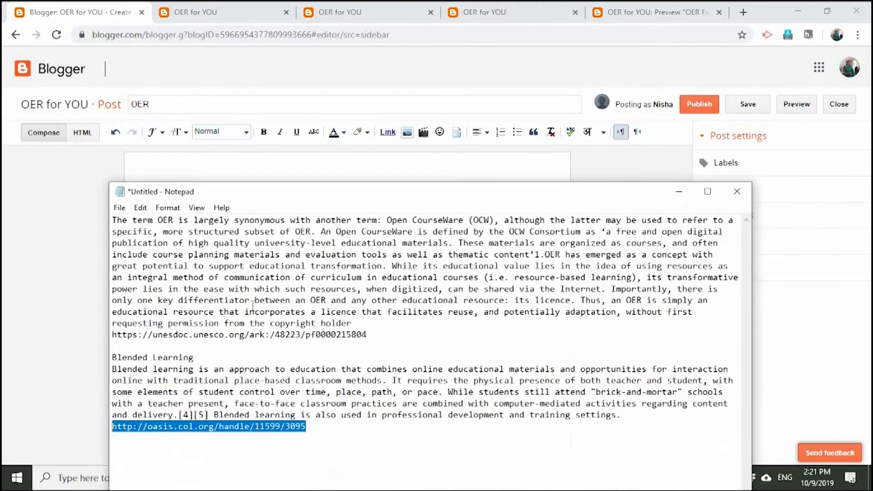
{"action": "left_click_drag", "start_coordinate": [113, 220], "coordinate": [456, 246]}
{"action": "key", "text": "ctrl+c"}
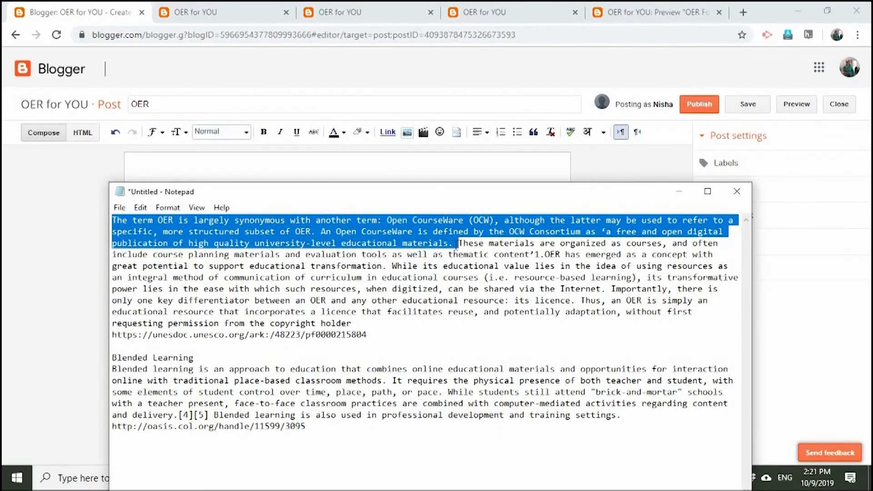
{"action": "left_click", "coordinate": [227, 164]}
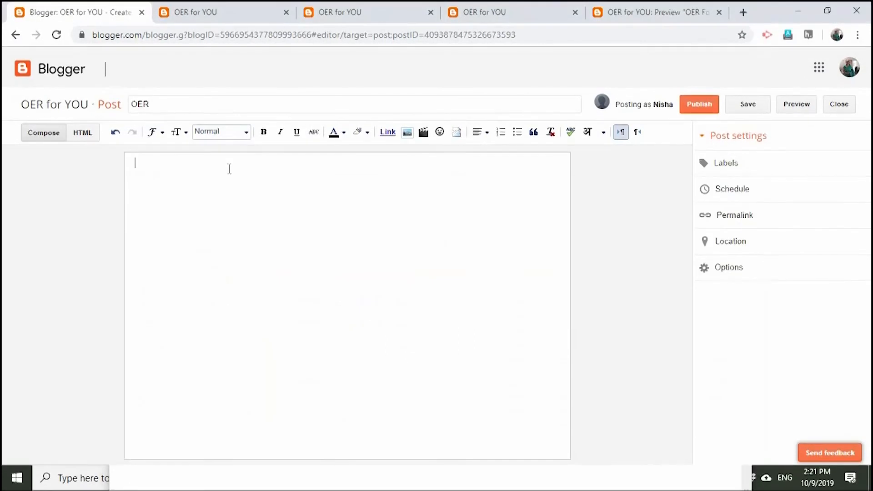
{"action": "key", "text": "ctrl+v"}
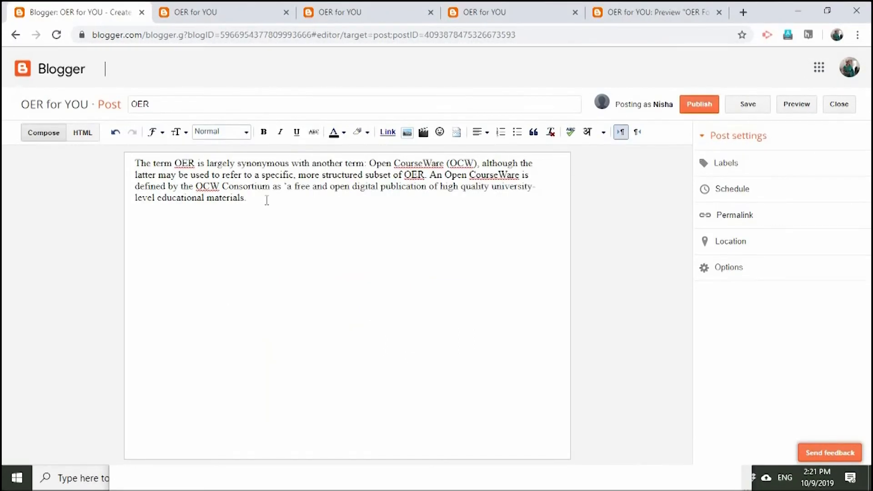
{"action": "type", "text": "It is very useful for tea"}
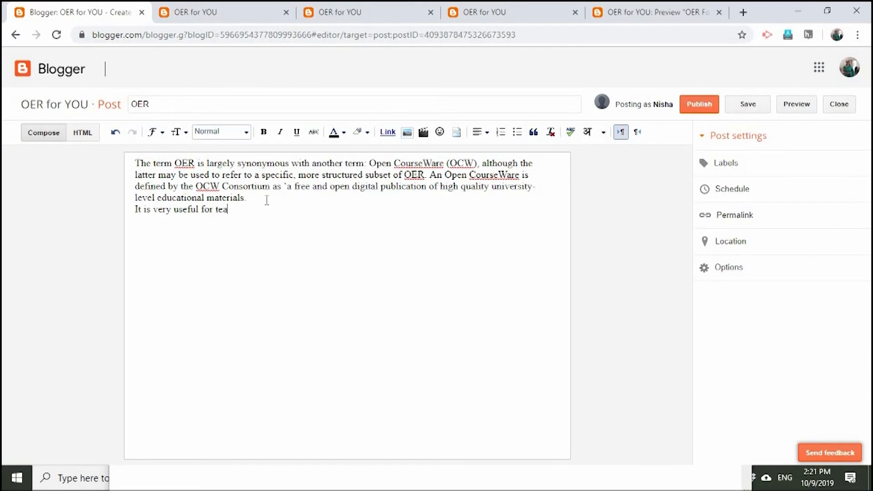
{"action": "type", "text": "ching and learning"}
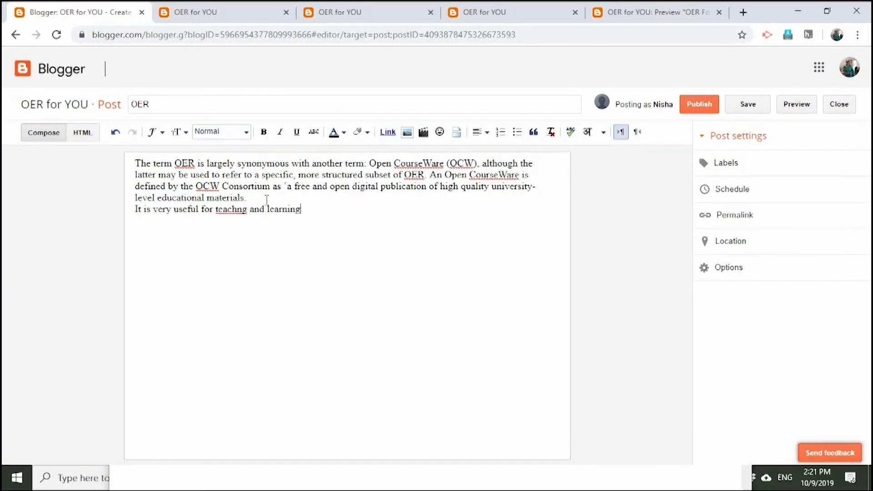
Preview the "OER" post, return to the editor, and publish it
{"action": "left_click", "coordinate": [795, 108]}
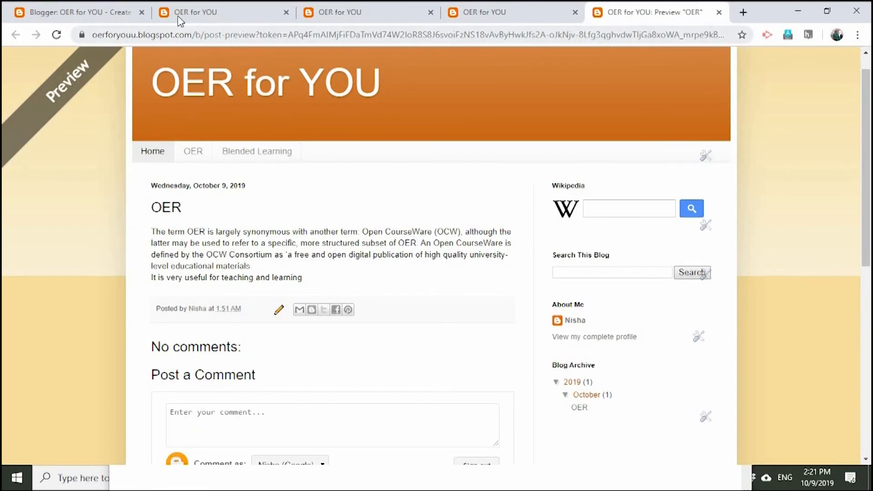
{"action": "left_click", "coordinate": [531, 10]}
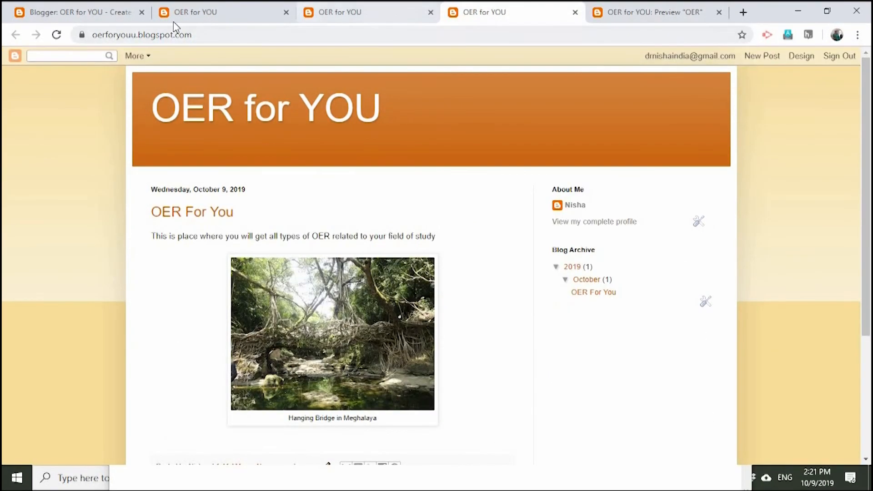
{"action": "left_click", "coordinate": [99, 14]}
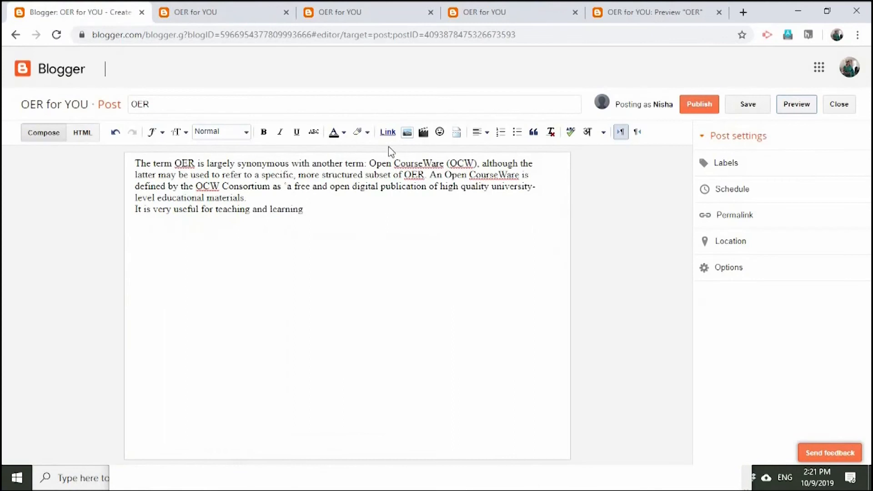
{"action": "left_click", "coordinate": [710, 108]}
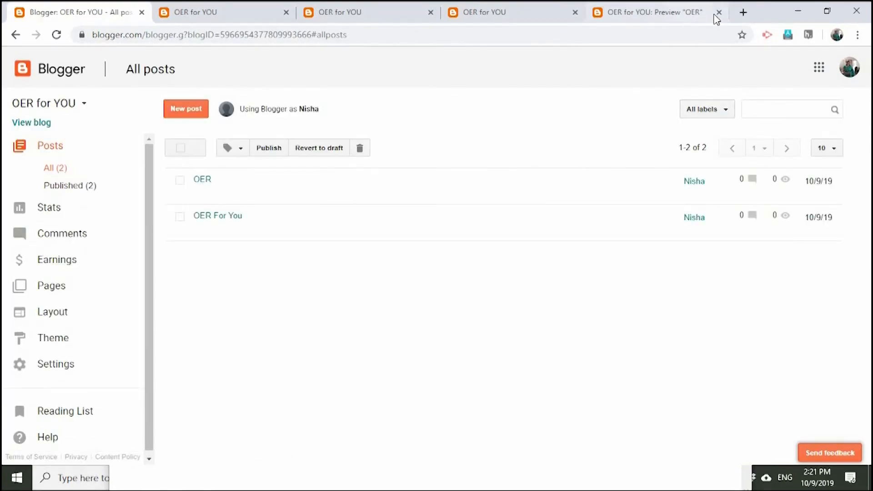
Close the post preview and the old blog view tabs, leaving only the Blogger dashboard open
{"action": "left_click", "coordinate": [719, 12]}
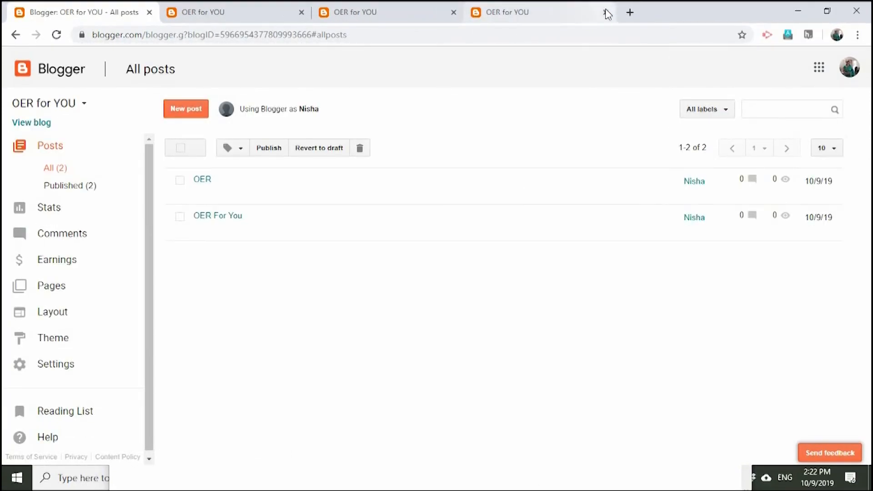
{"action": "left_click", "coordinate": [605, 12]}
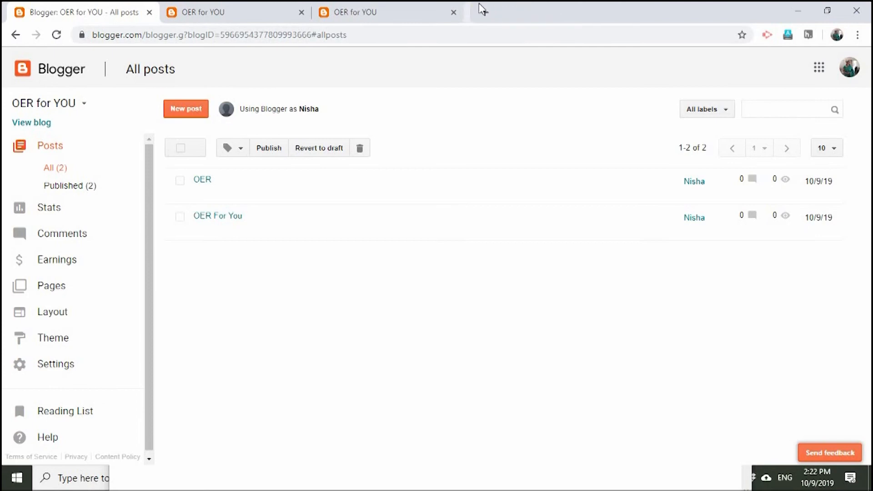
{"action": "left_click", "coordinate": [301, 13]}
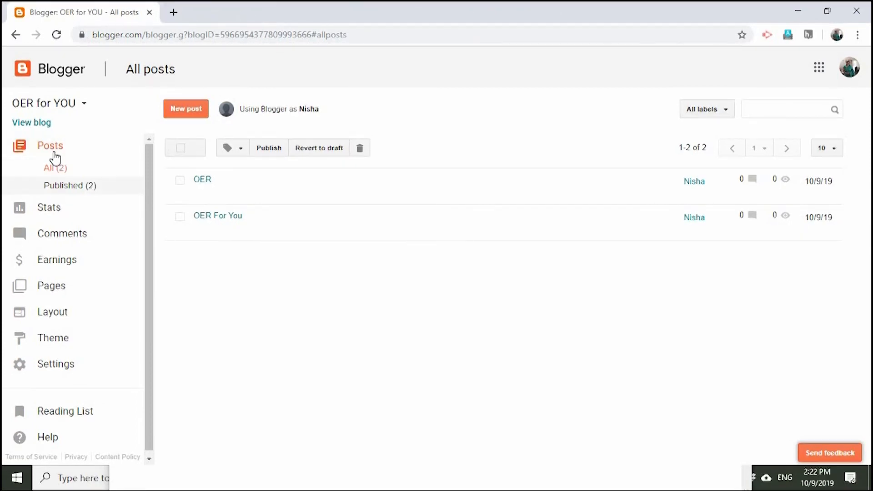
View the live blog and examine the published posts, sidebar gadgets, and contact form in the footer
{"action": "left_click", "coordinate": [36, 123]}
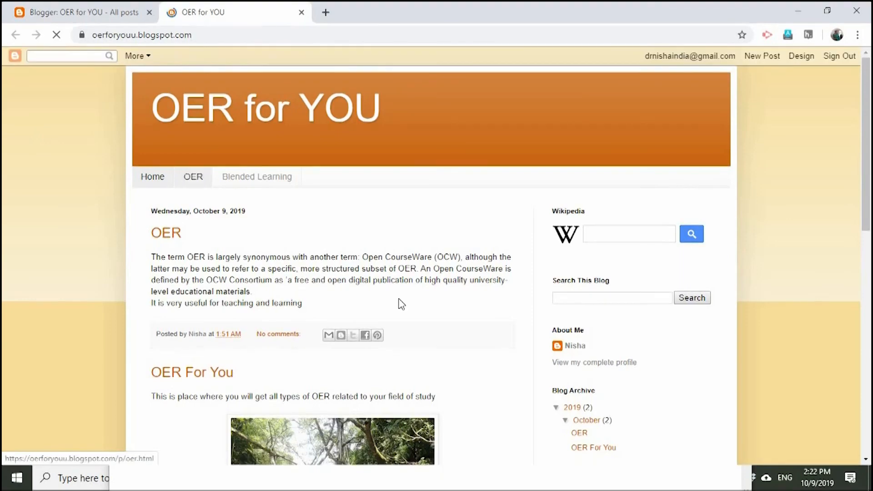
{"action": "scroll", "coordinate": [400, 312], "scroll_direction": "down", "scroll_amount": 3}
{"action": "scroll", "coordinate": [400, 312], "scroll_direction": "up", "scroll_amount": 1}
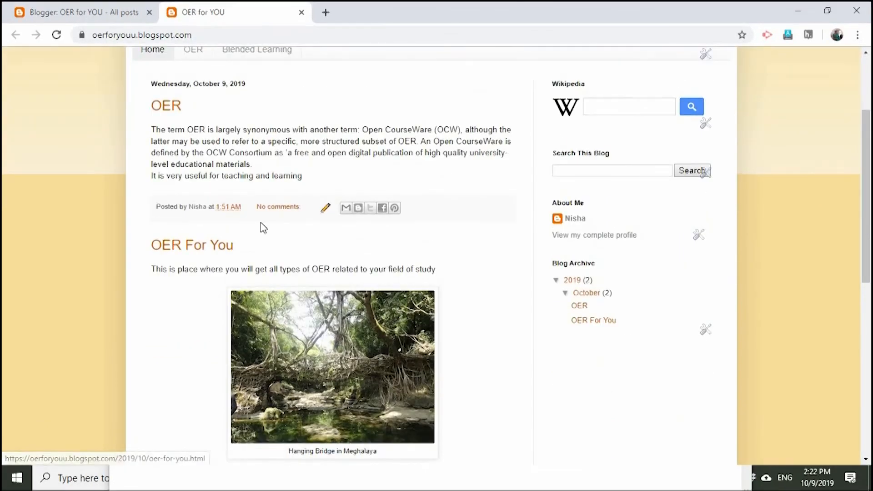
{"action": "scroll", "coordinate": [253, 256], "scroll_direction": "down", "scroll_amount": 4}
{"action": "scroll", "coordinate": [491, 224], "scroll_direction": "up", "scroll_amount": 4}
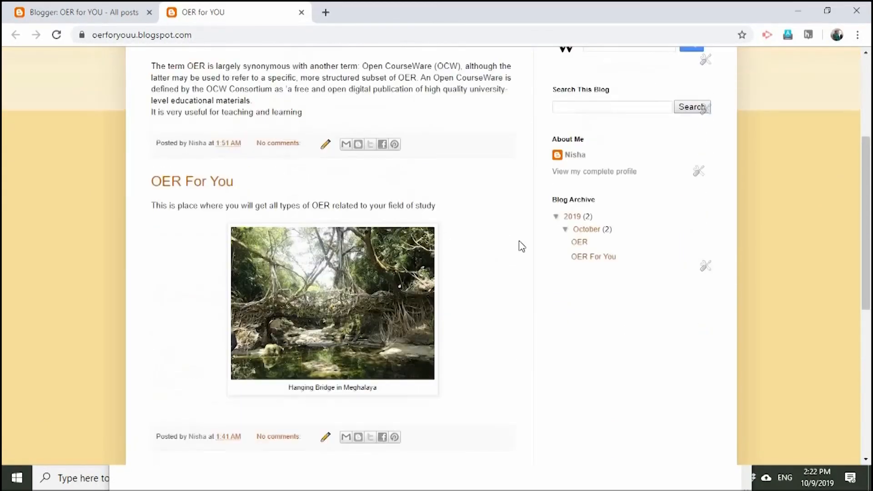
{"action": "scroll", "coordinate": [464, 240], "scroll_direction": "down", "scroll_amount": 7}
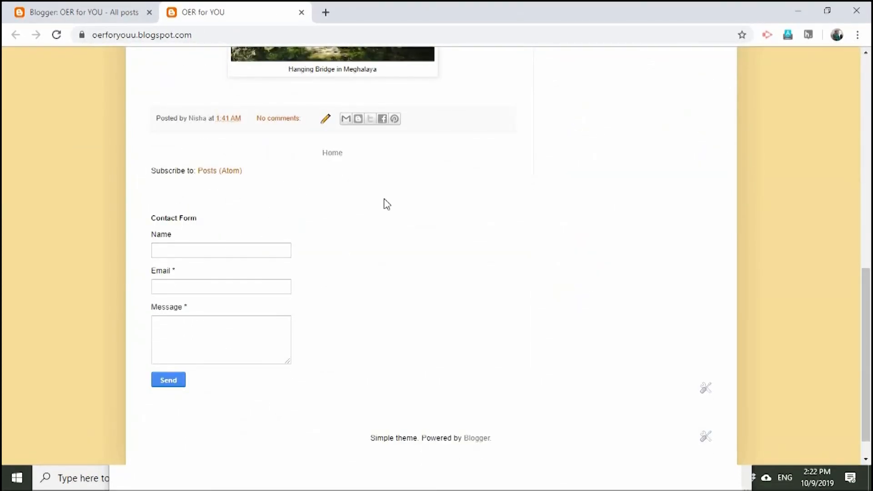
{"action": "scroll", "coordinate": [463, 287], "scroll_direction": "up", "scroll_amount": 10}
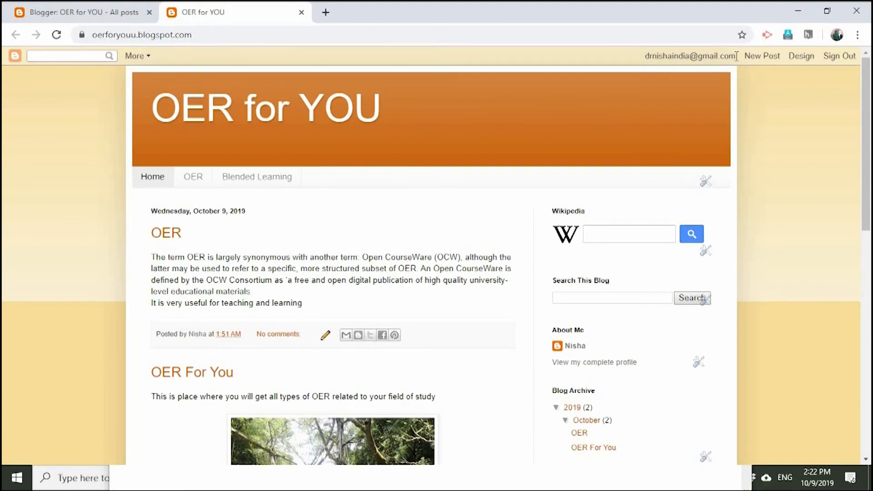
Set the Navbar gadget to Off in the blog layout, save it, and check the live blog's header
{"action": "left_click", "coordinate": [59, 12]}
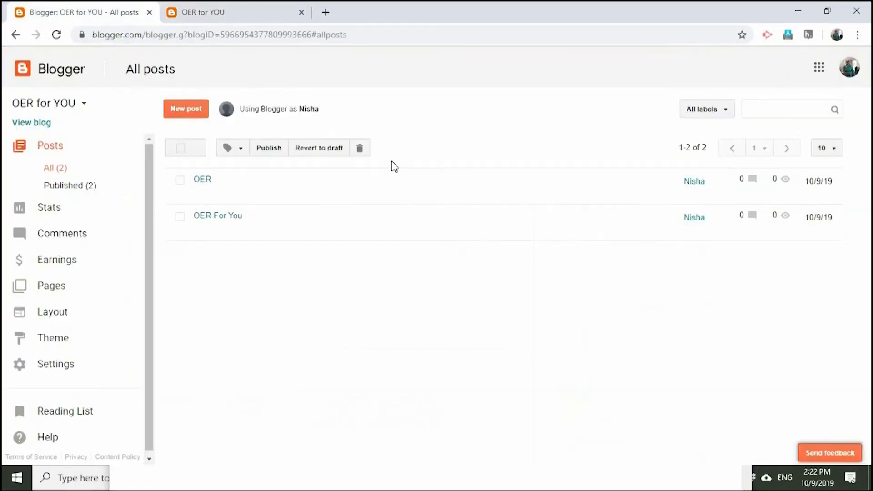
{"action": "left_click", "coordinate": [48, 312]}
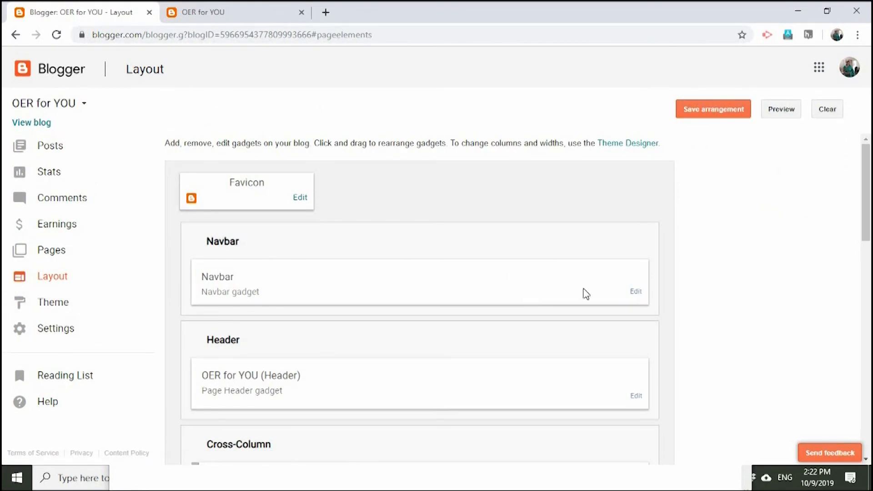
{"action": "left_click", "coordinate": [637, 292]}
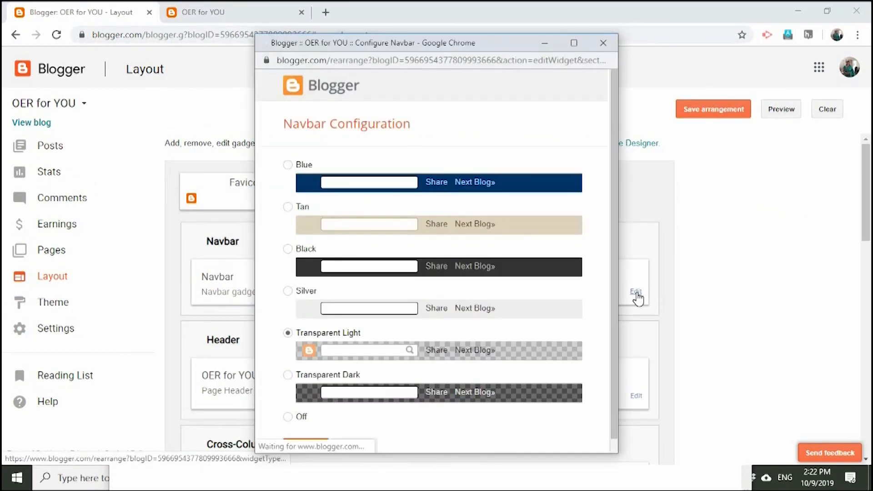
{"action": "left_click", "coordinate": [287, 416]}
{"action": "left_click", "coordinate": [310, 446]}
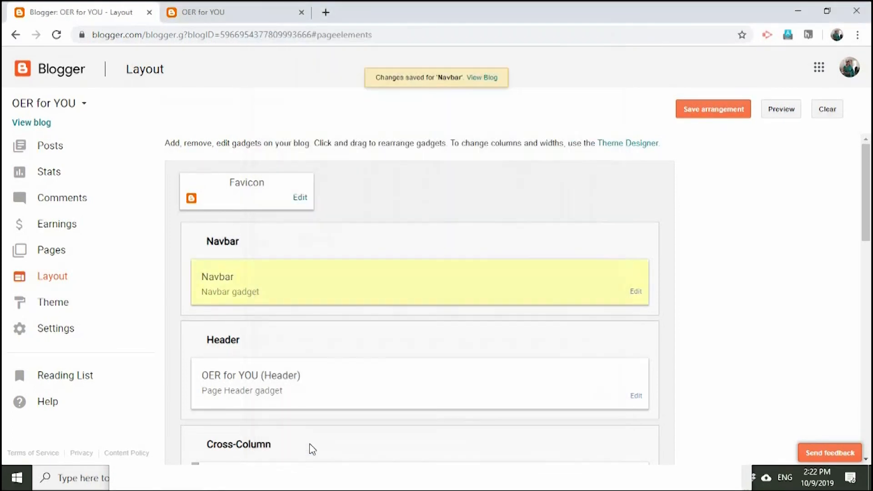
{"action": "left_click", "coordinate": [21, 122]}
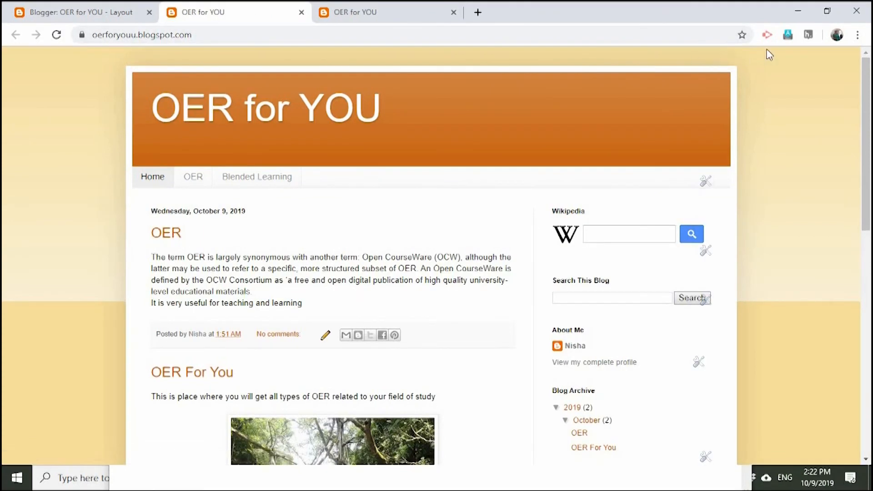